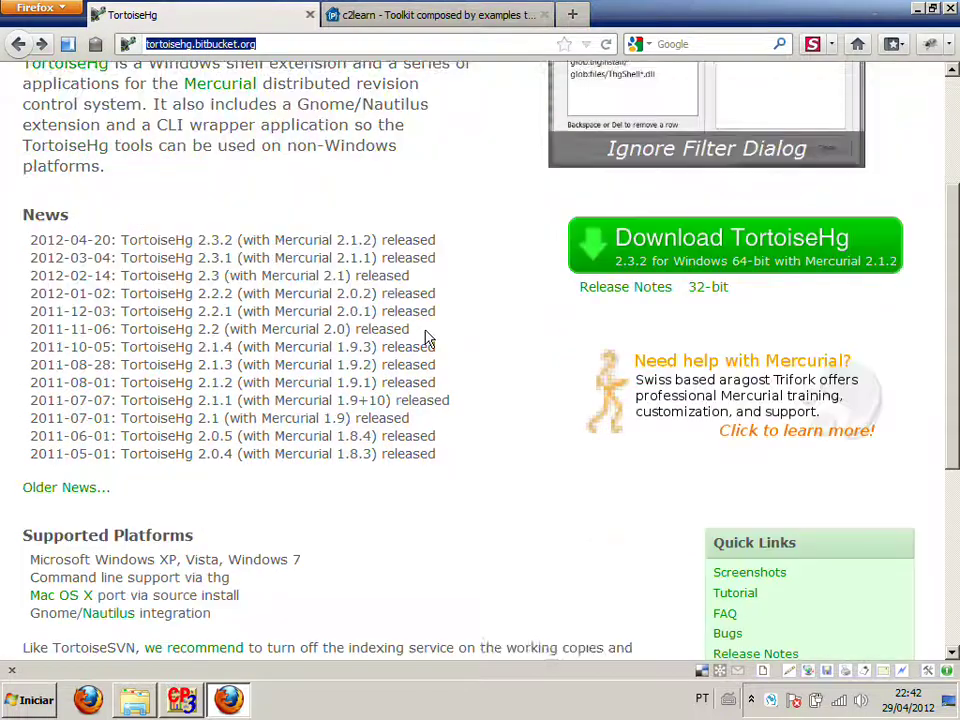
Review the TortoiseHg home page news and the download page's Windows and Linux packages, and return to the home page
scroll(459, 349, "down", 2)
scroll(459, 351, "up", 8)
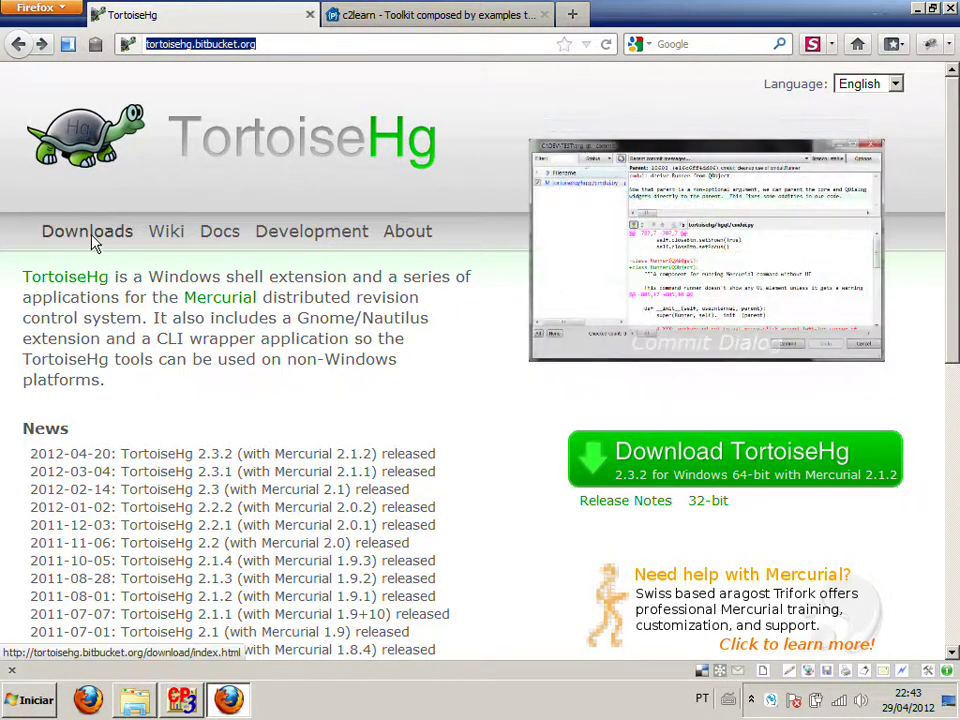
left_click(93, 241)
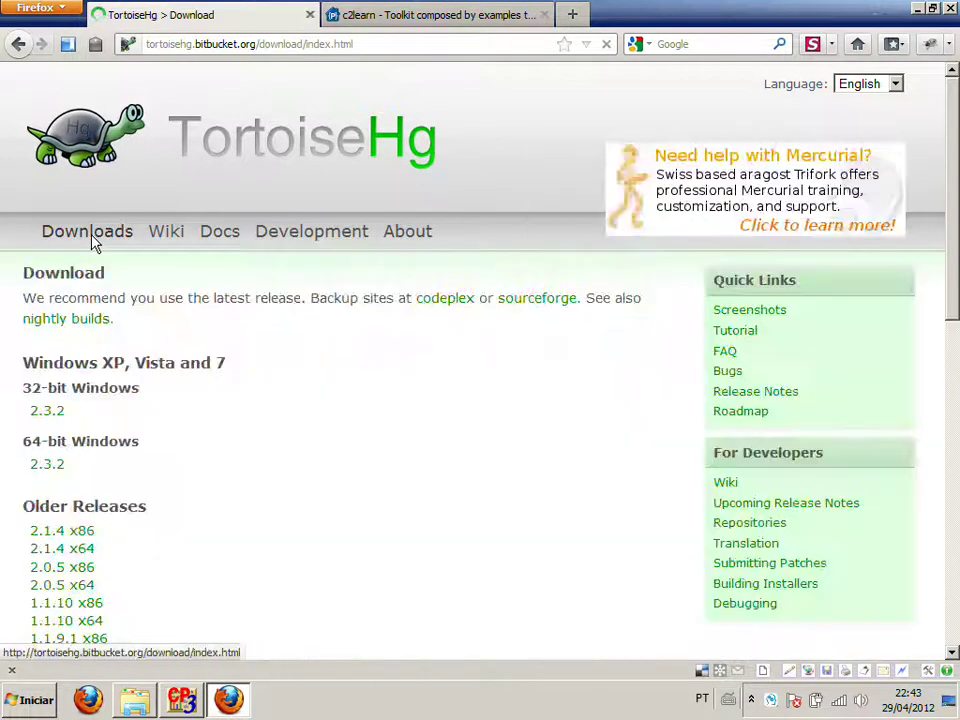
scroll(271, 347, "down", 10)
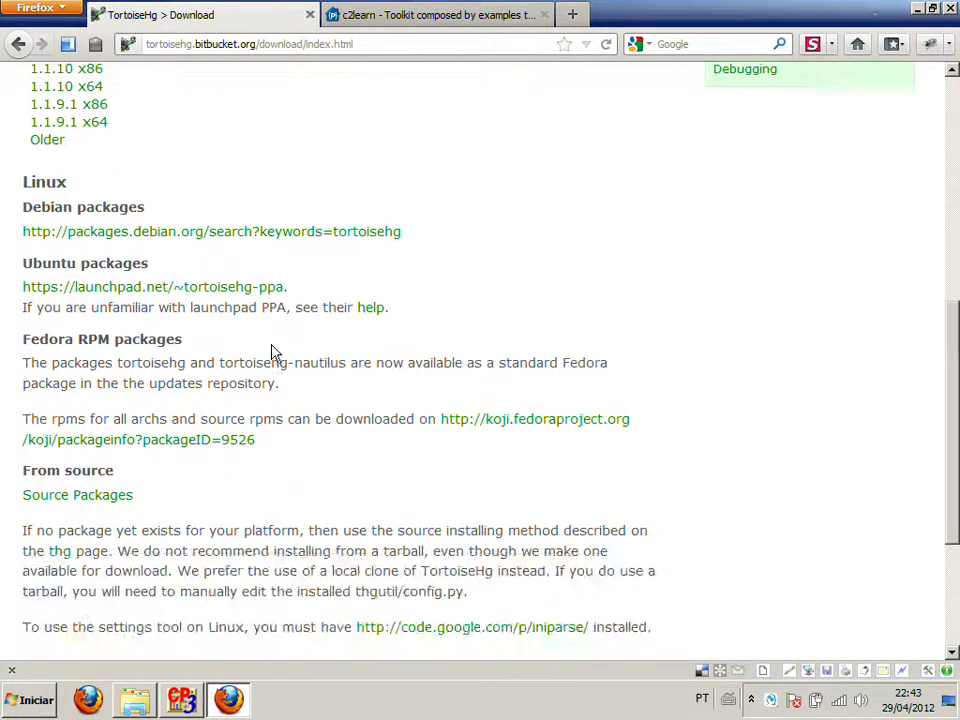
scroll(275, 352, "up", 8)
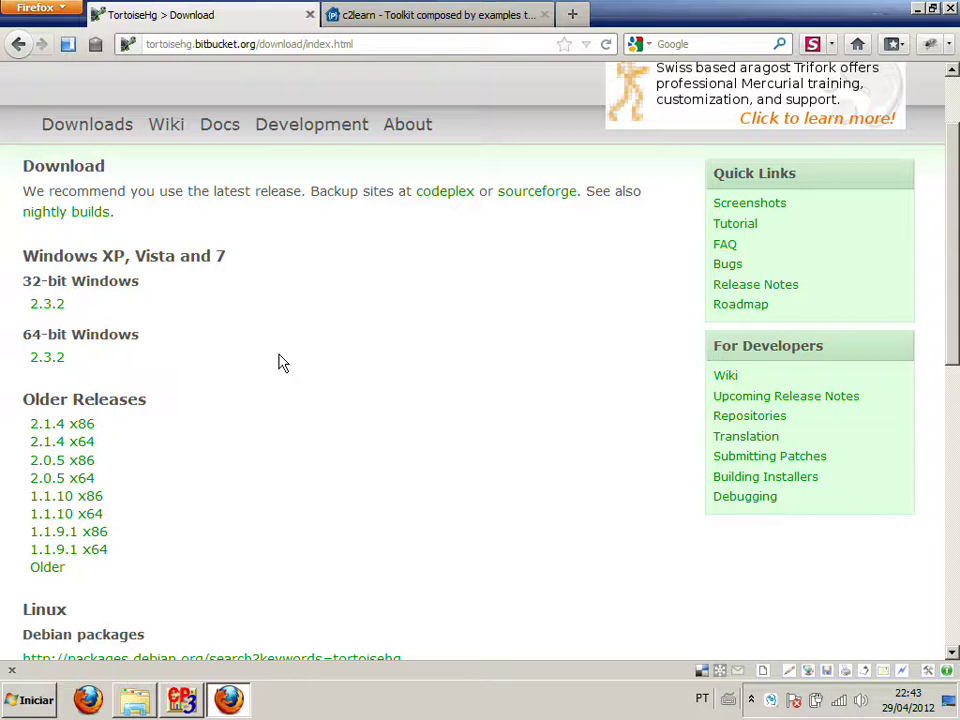
scroll(280, 363, "down", 8)
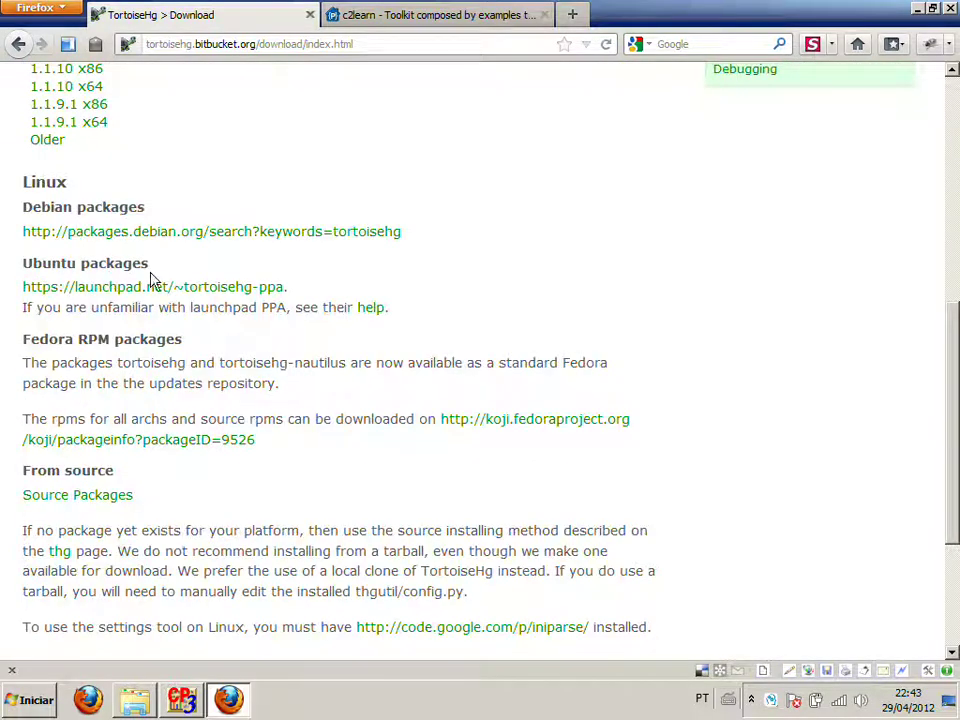
scroll(223, 163, "up", 8)
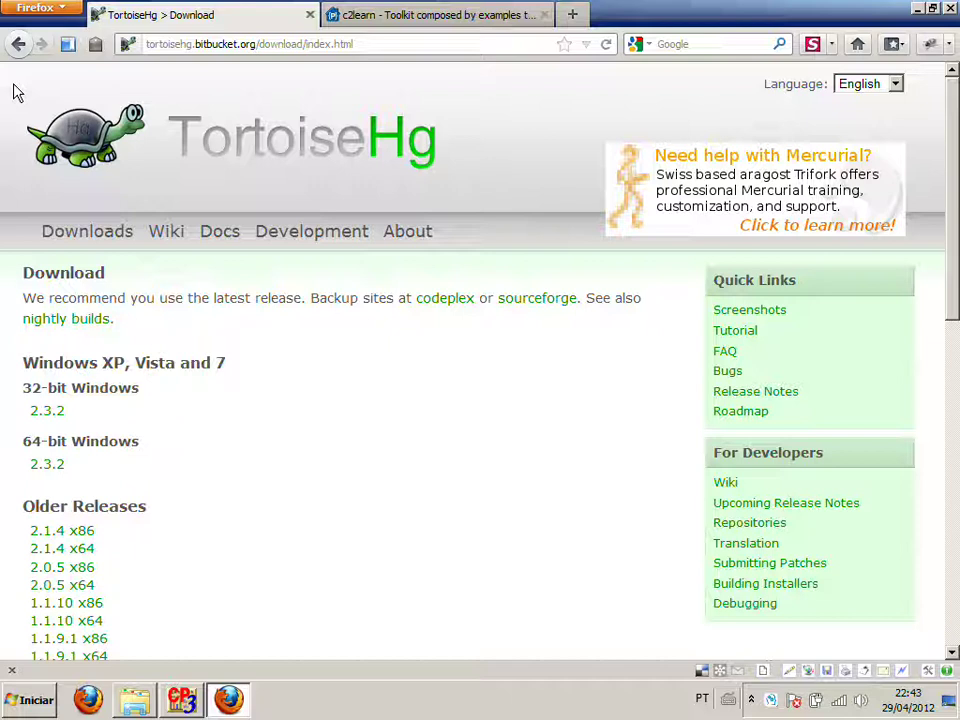
left_click(18, 44)
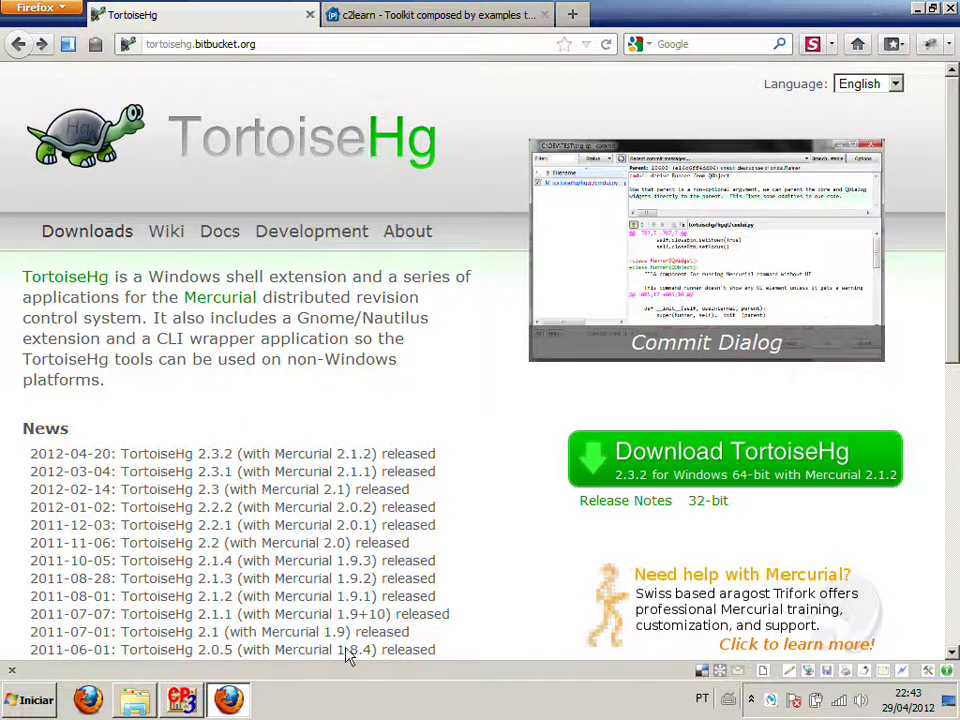
key("alt+Tab")
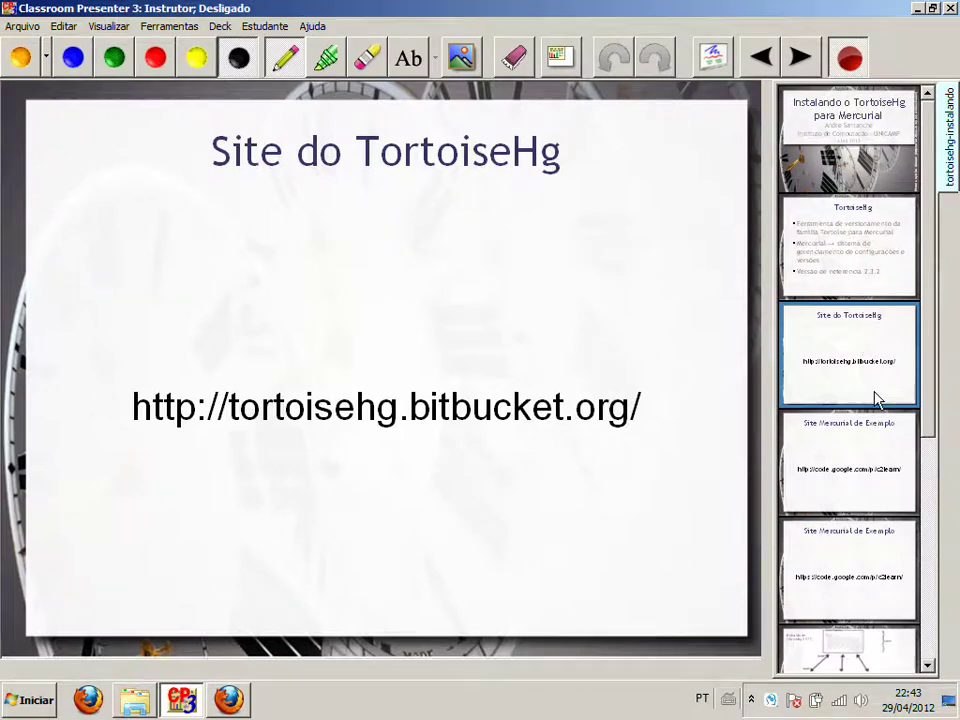
left_click(863, 448)
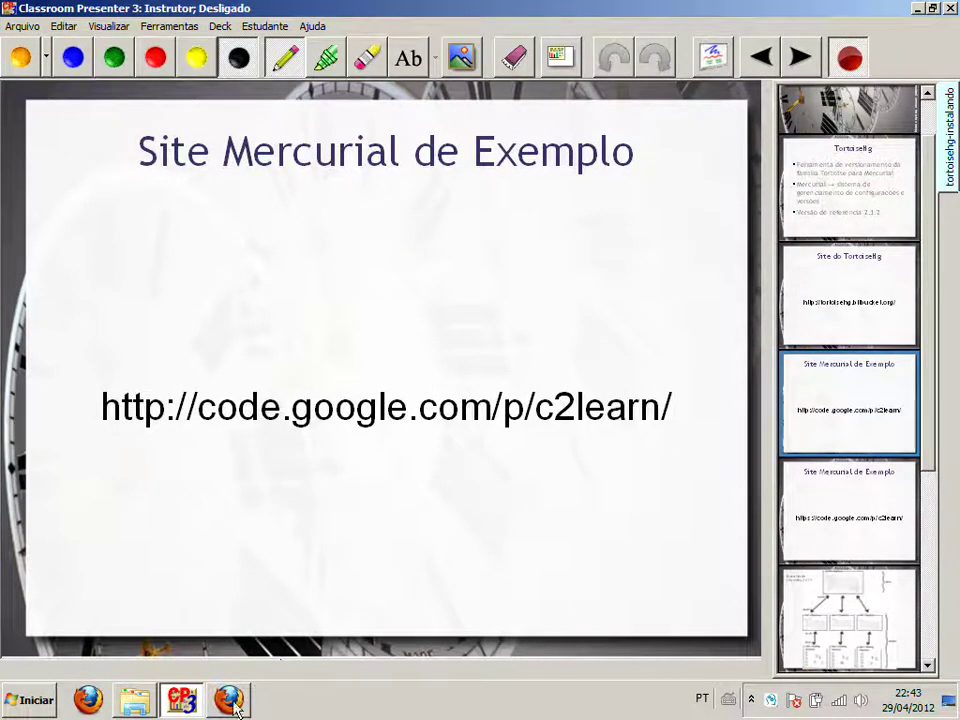
key("Page_Up")
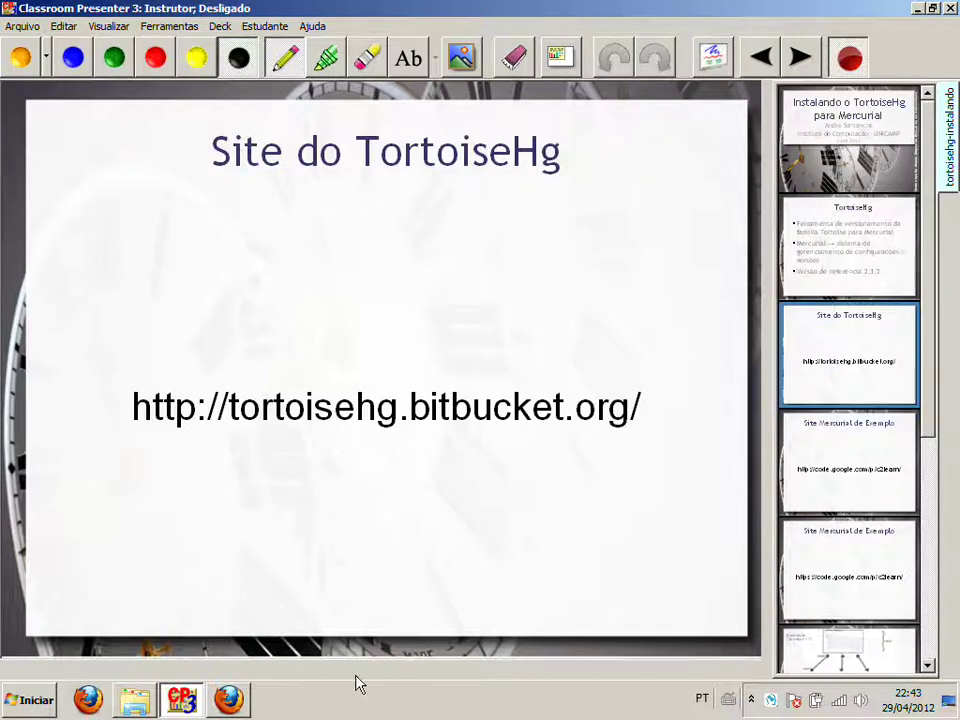
left_click(228, 700)
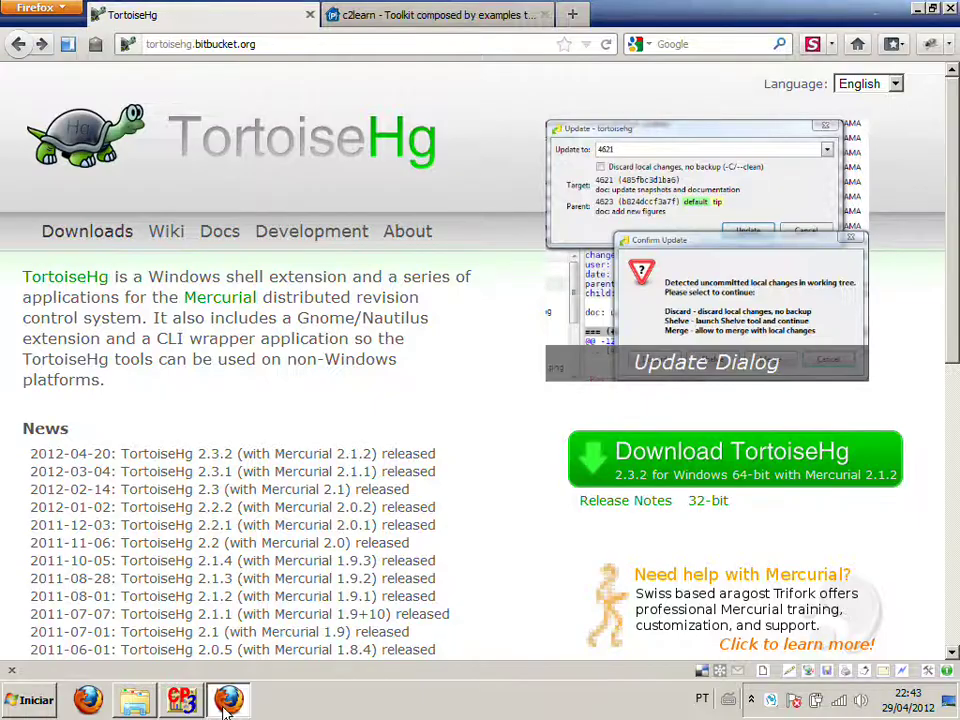
Start downloading the 64-bit TortoiseHg 2.3.2 installer from the home page and cancel the download
left_click(720, 452)
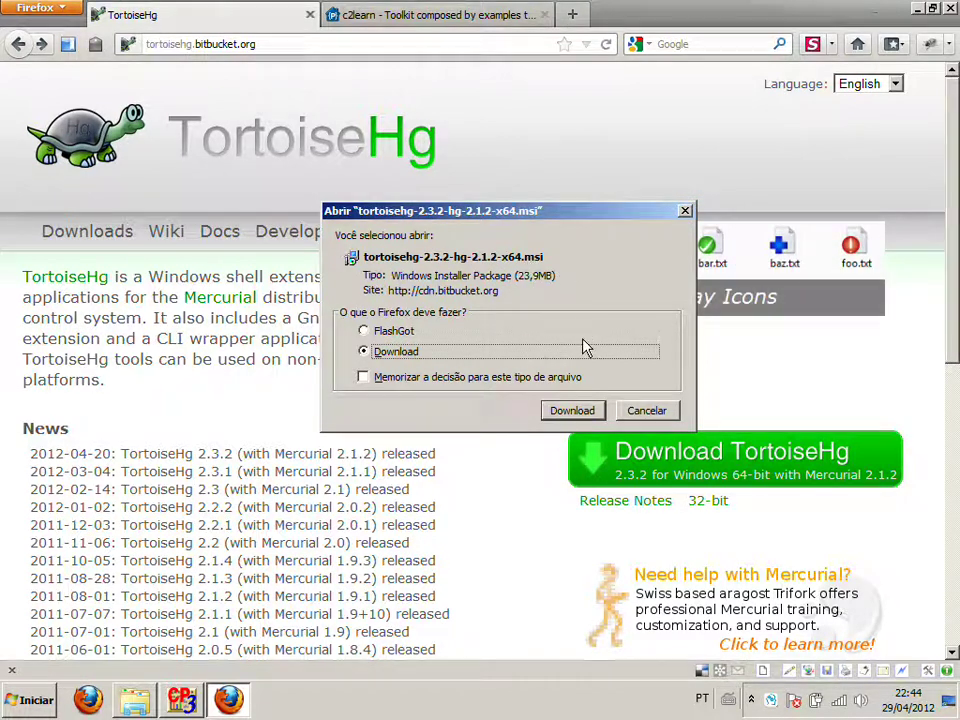
left_click(640, 412)
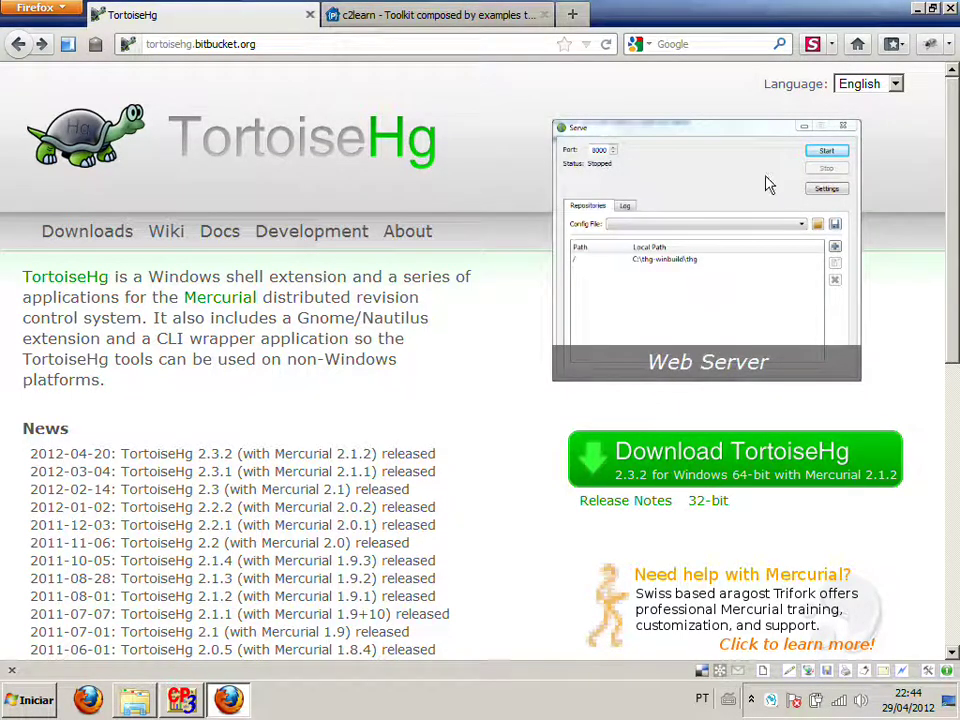
Run the tortoisehg-2.3.2-hg-2.1.2-x64.msi installer from the desktop and accept the license agreement to reach the feature selection
left_click(916, 8)
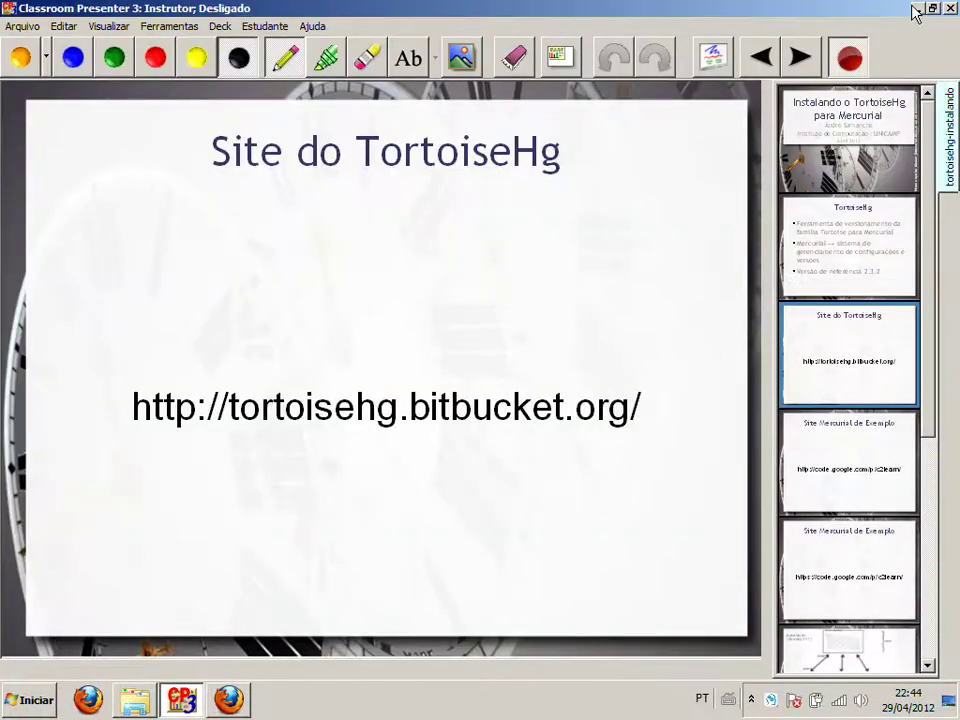
key("super+d")
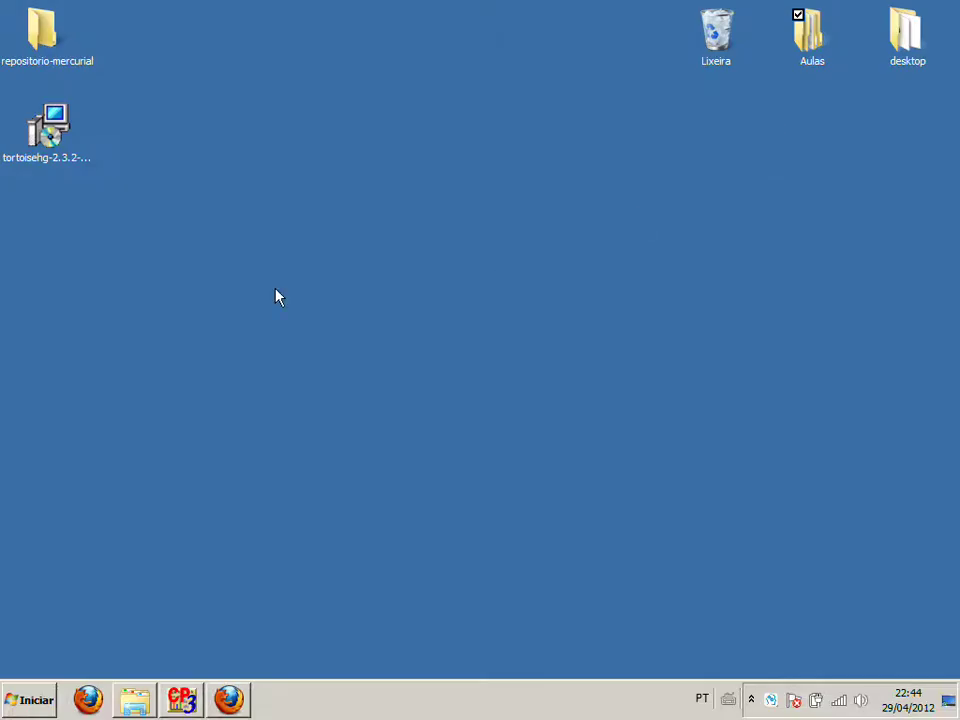
left_click(52, 147)
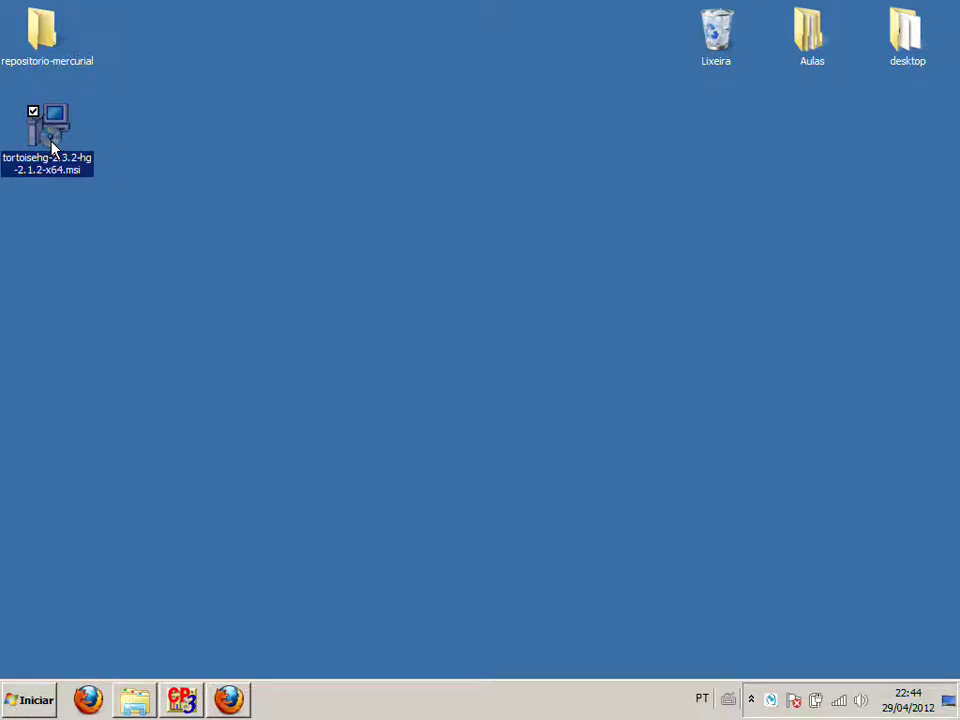
right_click(52, 147)
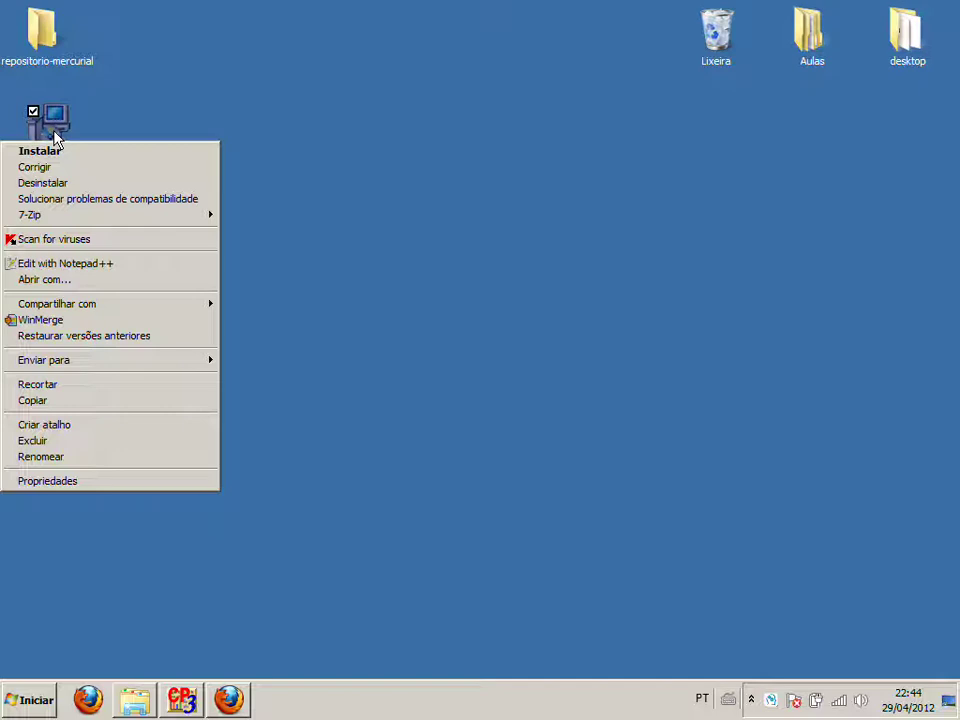
left_click(56, 152)
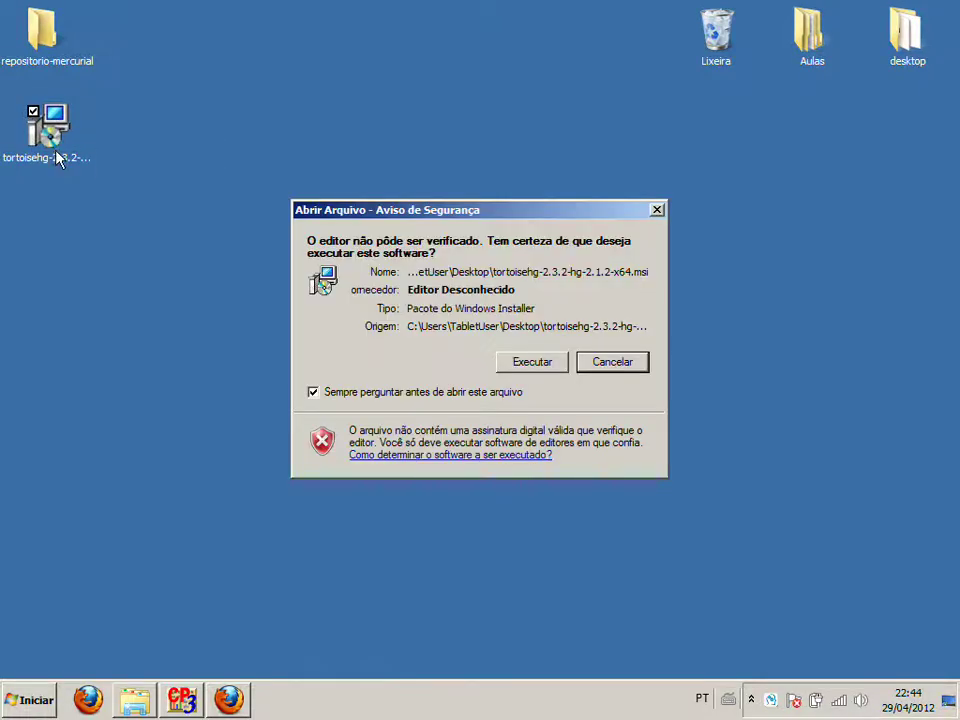
left_click(550, 368)
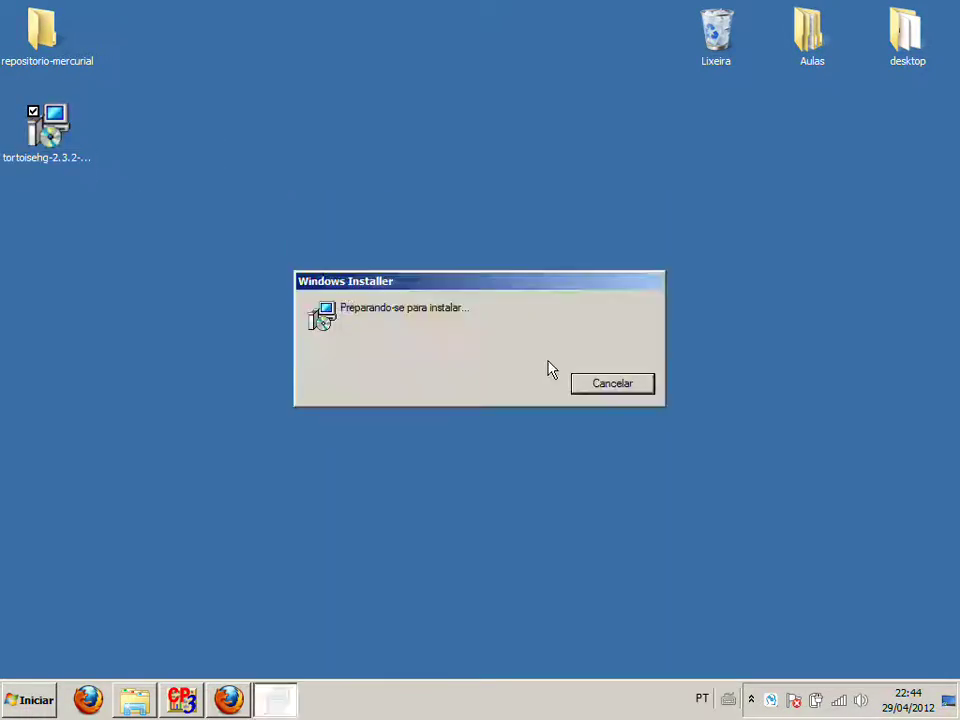
left_click(577, 493)
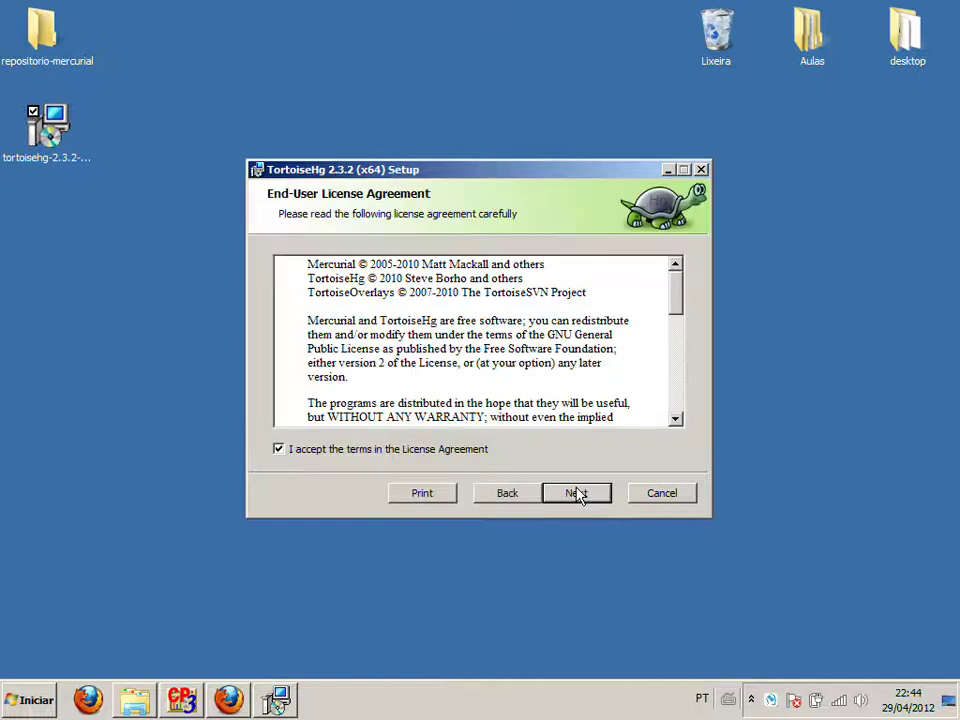
left_click(577, 493)
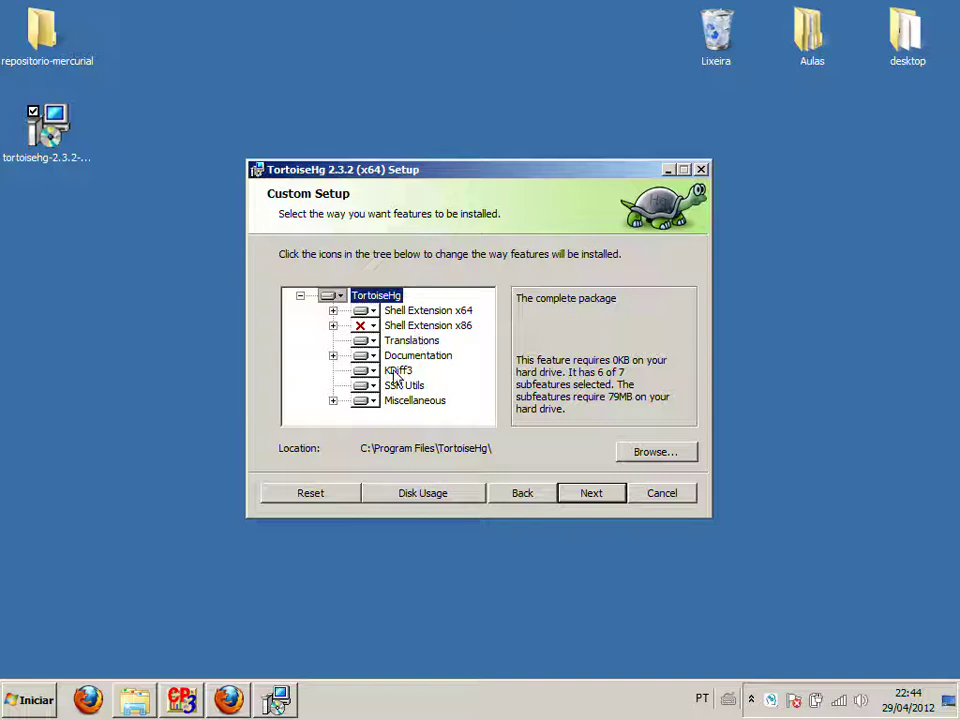
Examine the Documentation, Shell Extension x64 and Shell Extension x86 entries among the features offered for installation
left_click(333, 355)
left_click(333, 352)
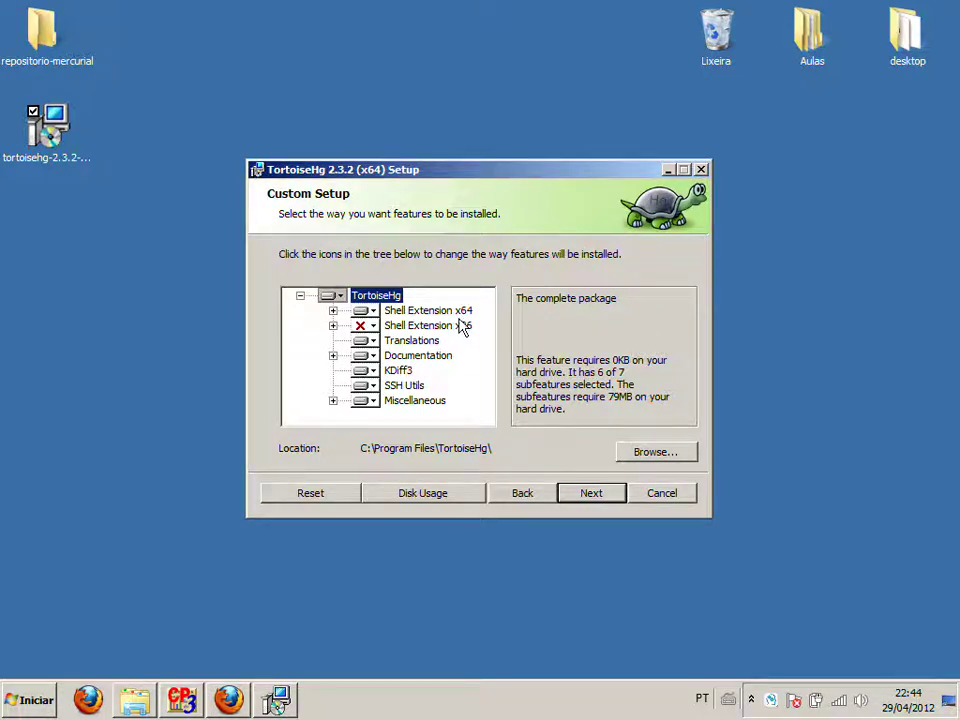
left_click(409, 311)
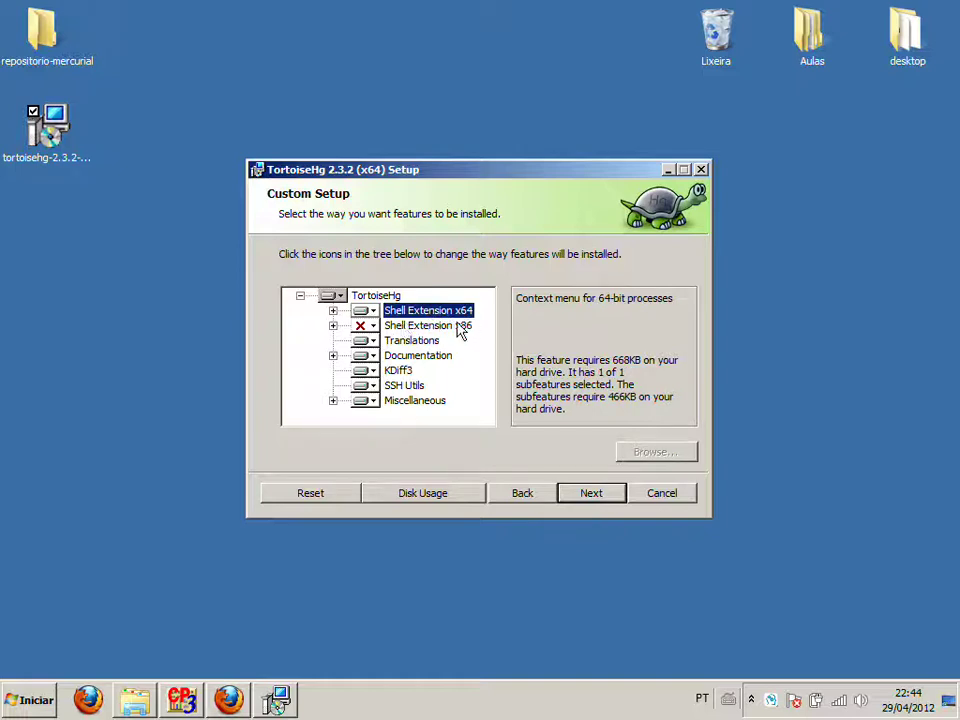
left_click(410, 326)
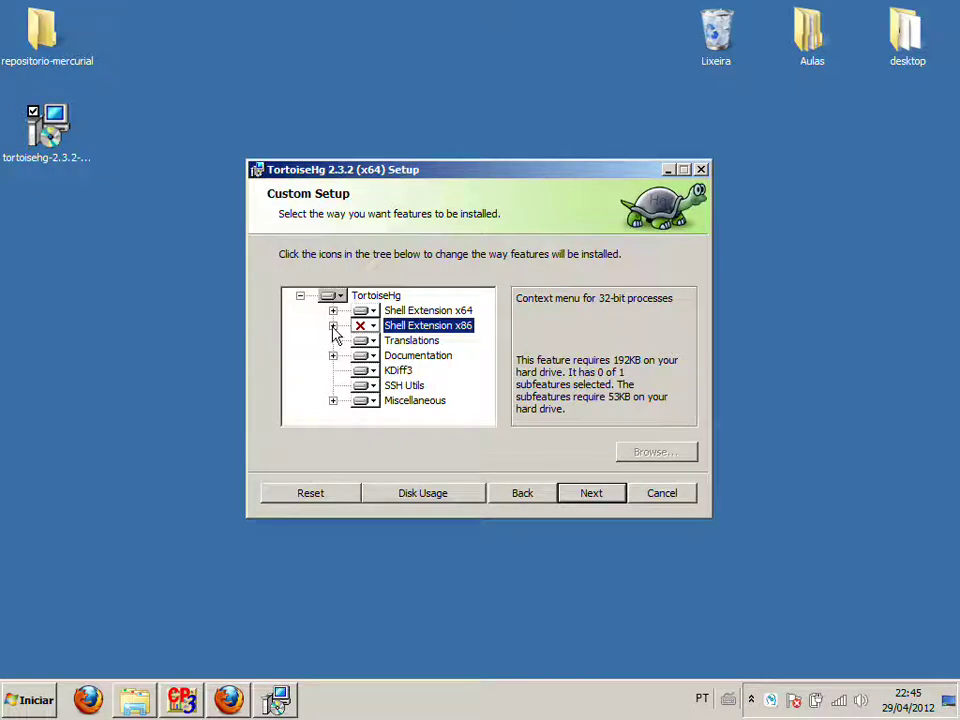
left_click(334, 327)
left_click(334, 327)
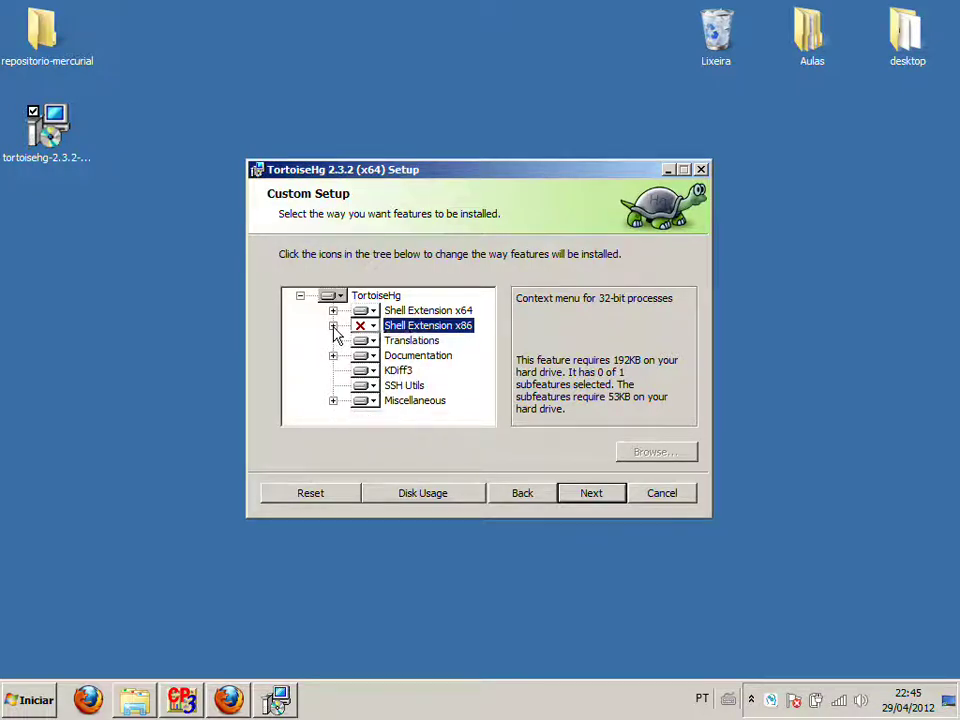
Install TortoiseHg with the default feature selection and finish the setup wizard
left_click(563, 494)
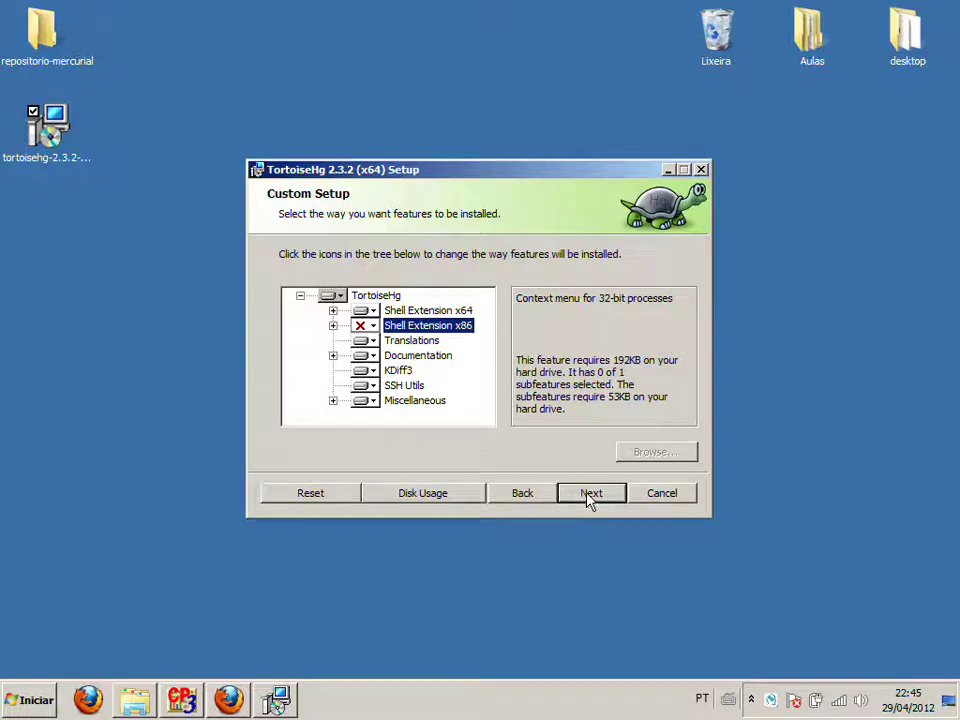
left_click(567, 493)
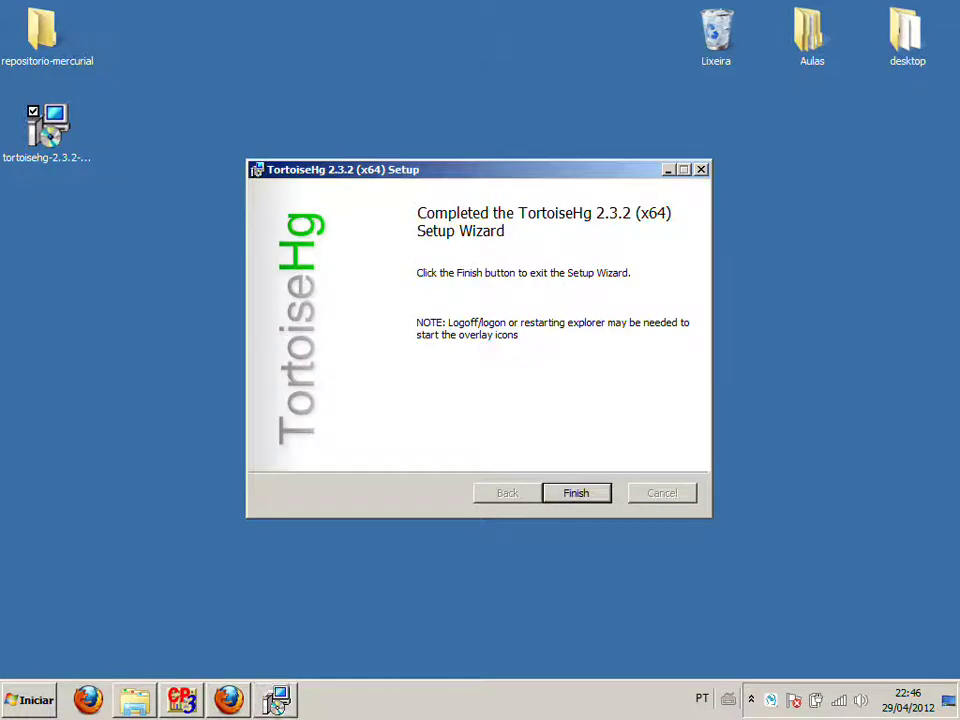
left_click(567, 496)
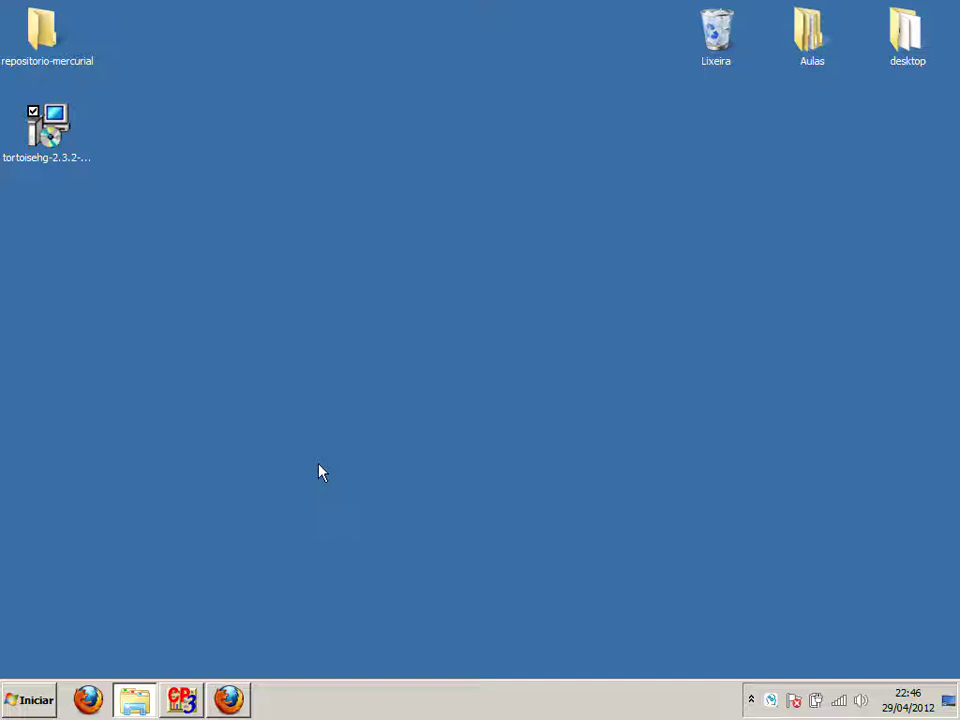
left_click(38, 700)
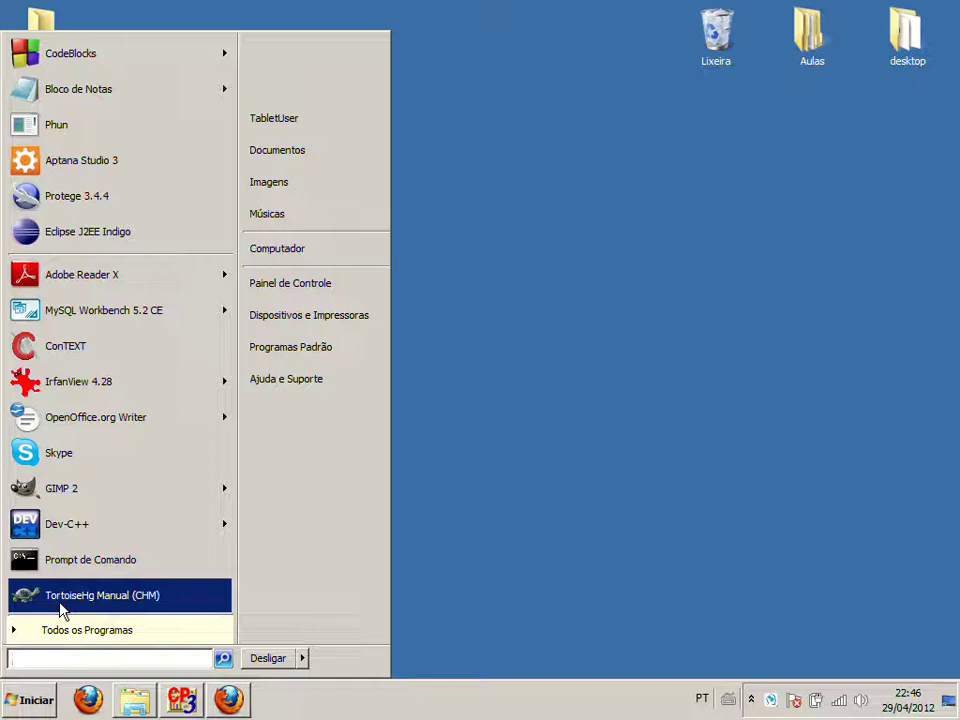
left_click(60, 597)
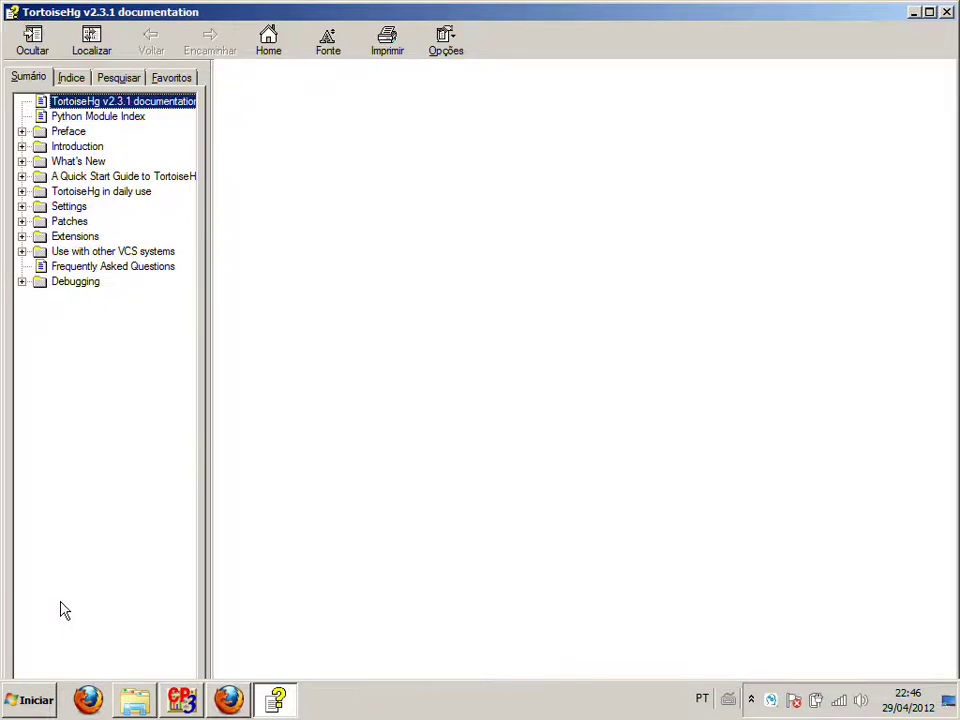
left_click(946, 12)
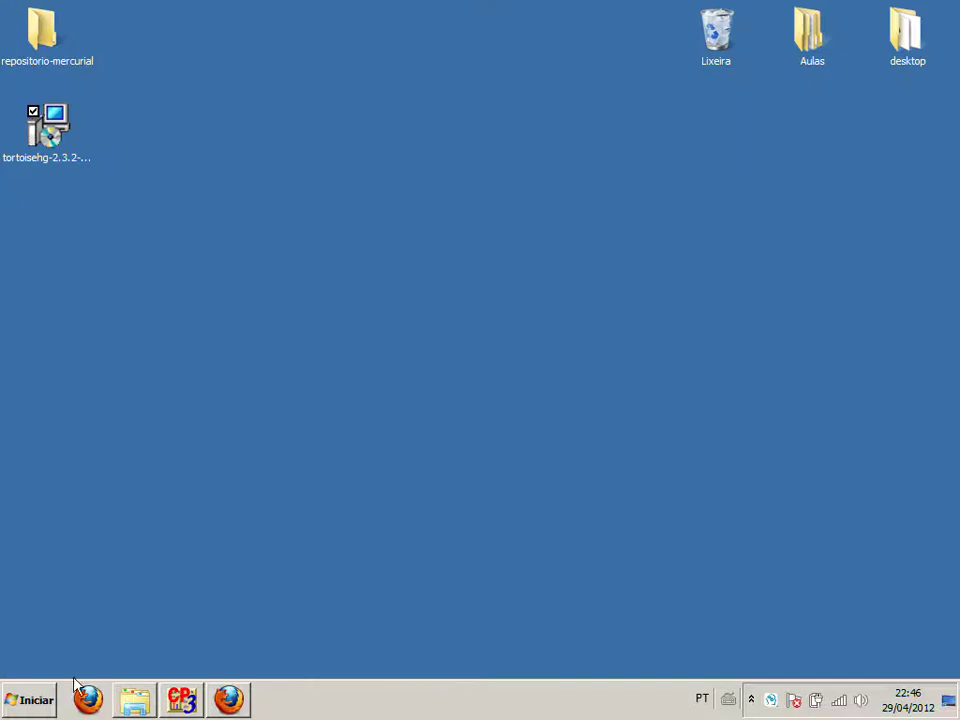
Launch TortoiseHg Workbench from the TortoiseHg folder in the list of all installed programs
left_click(20, 700)
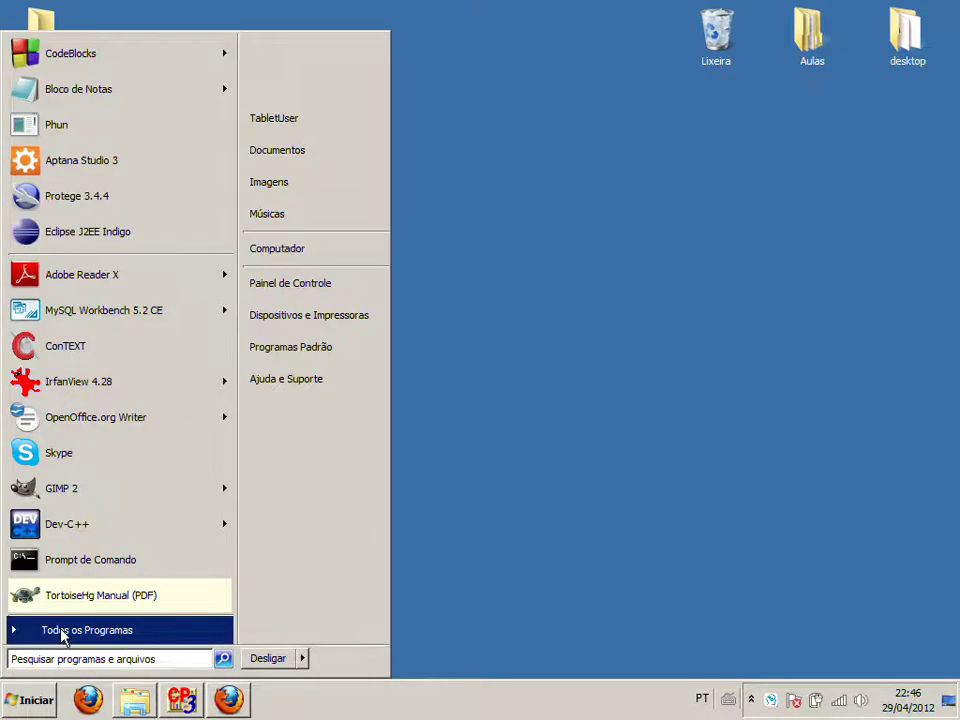
left_click(58, 637)
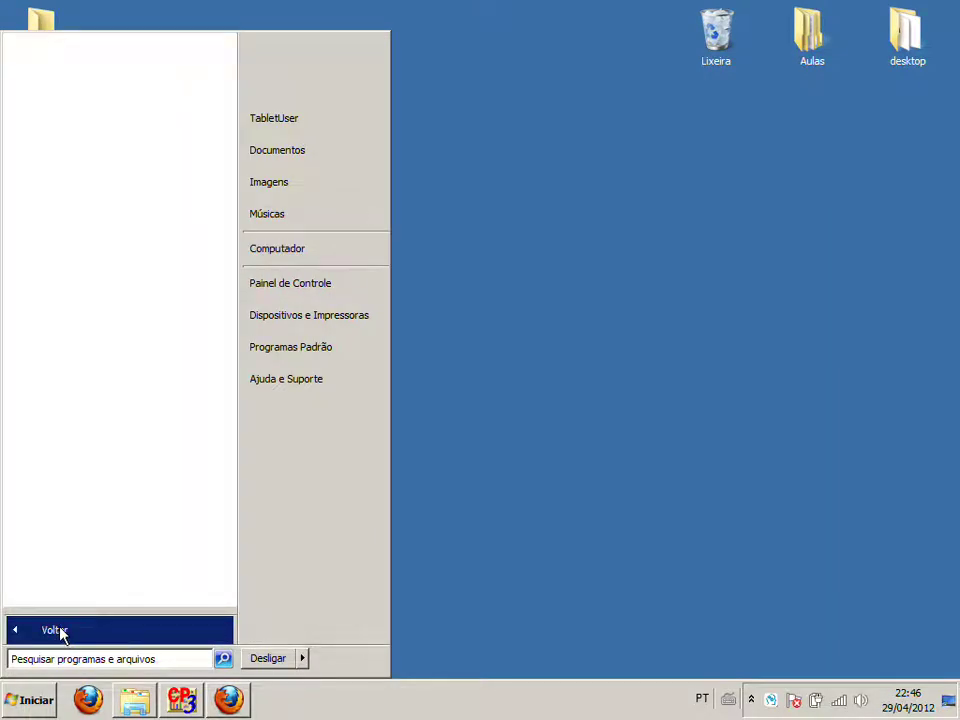
left_click_drag(229, 240, 206, 549)
left_click(80, 468)
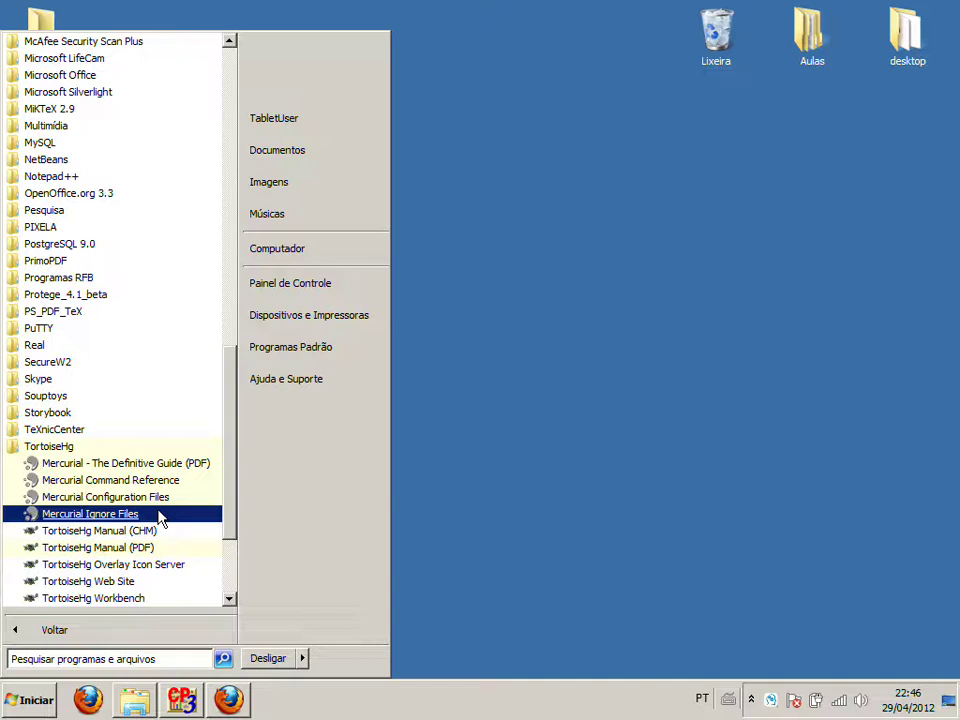
left_click(136, 603)
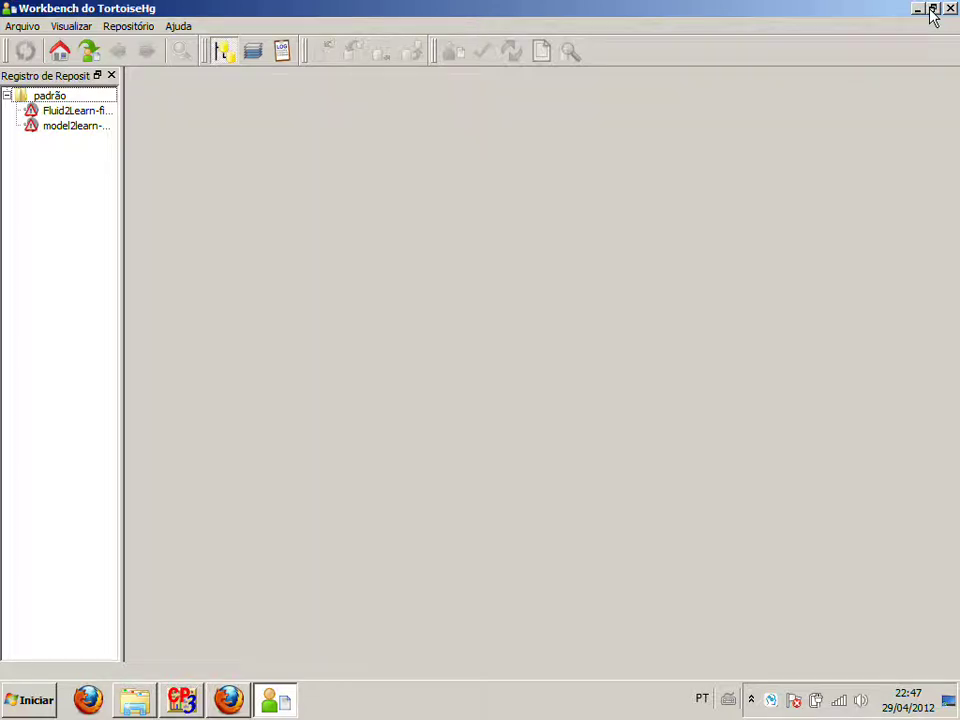
Switch to Classroom Presenter and handwrite "C2LEARN" in red inside the Central Repository box on the repository diagram slide
left_click(176, 708)
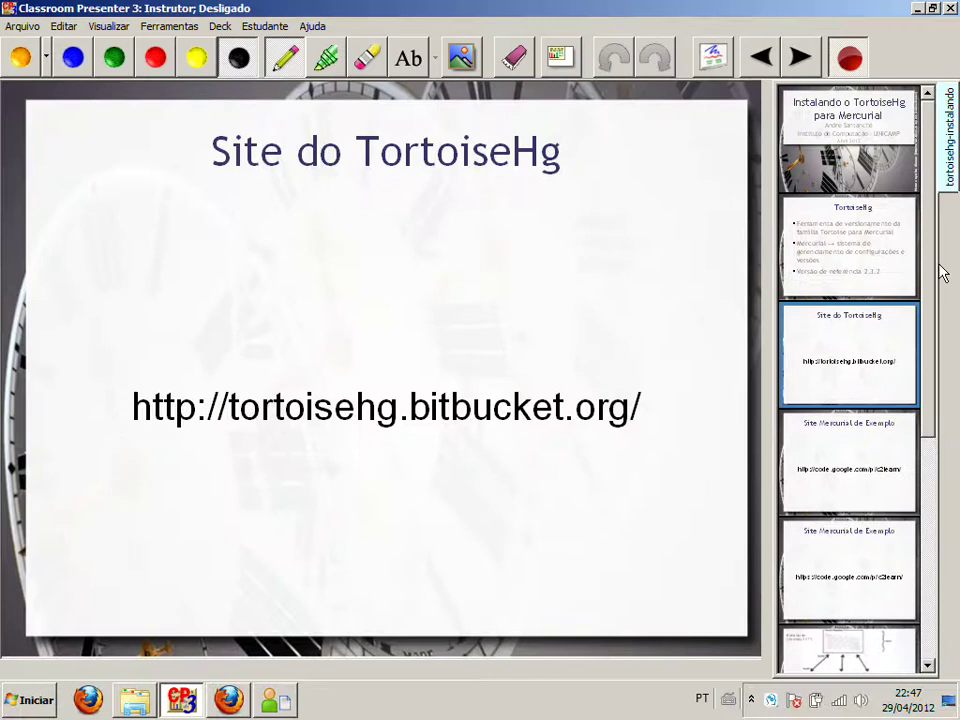
scroll(930, 291, "down", 1)
left_click_drag(930, 291, 928, 439)
left_click(842, 400)
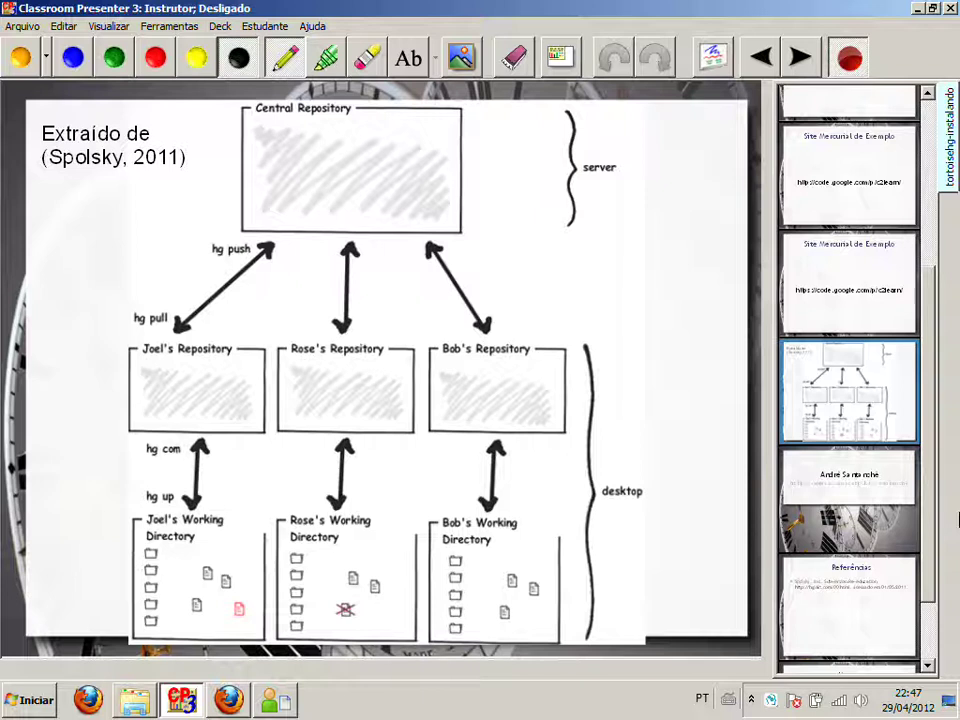
left_click(160, 68)
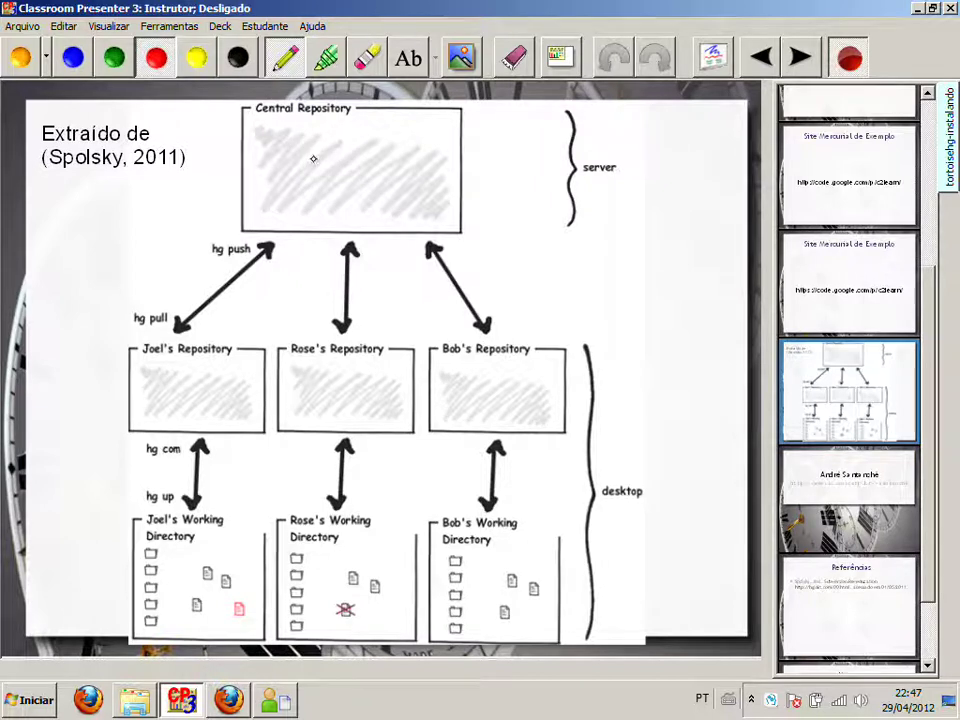
mouse_move(312, 147)
left_mouse_down()
mouse_move(298, 166)
mouse_move(313, 184)
mouse_move(358, 165)
mouse_move(372, 182)
mouse_move(392, 165)
mouse_move(440, 180)
mouse_move(464, 147)
left_mouse_up()
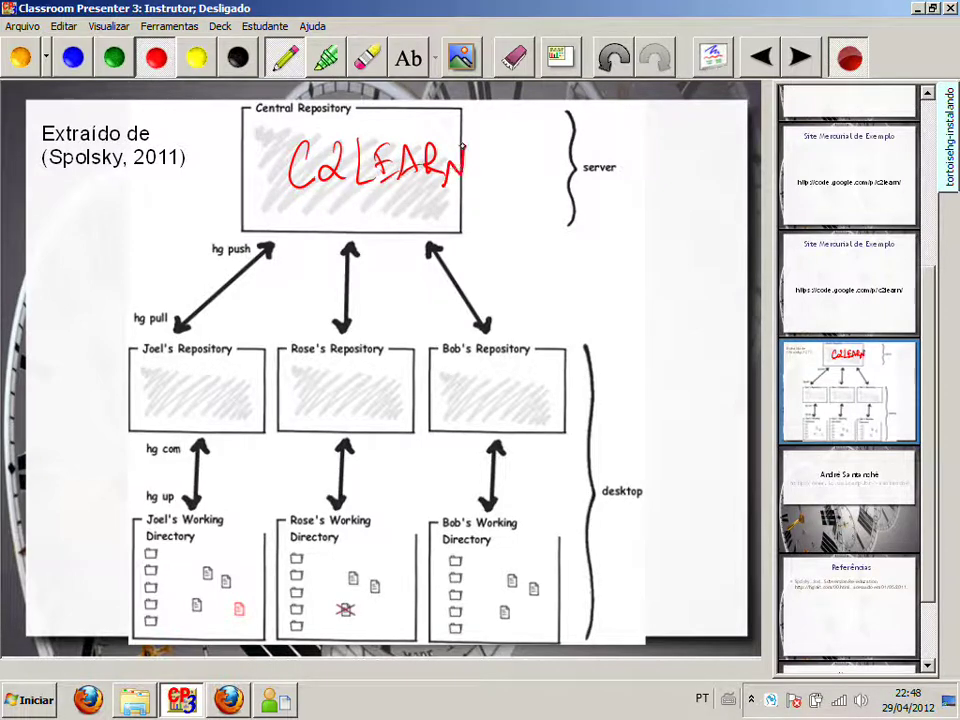
left_click(232, 697)
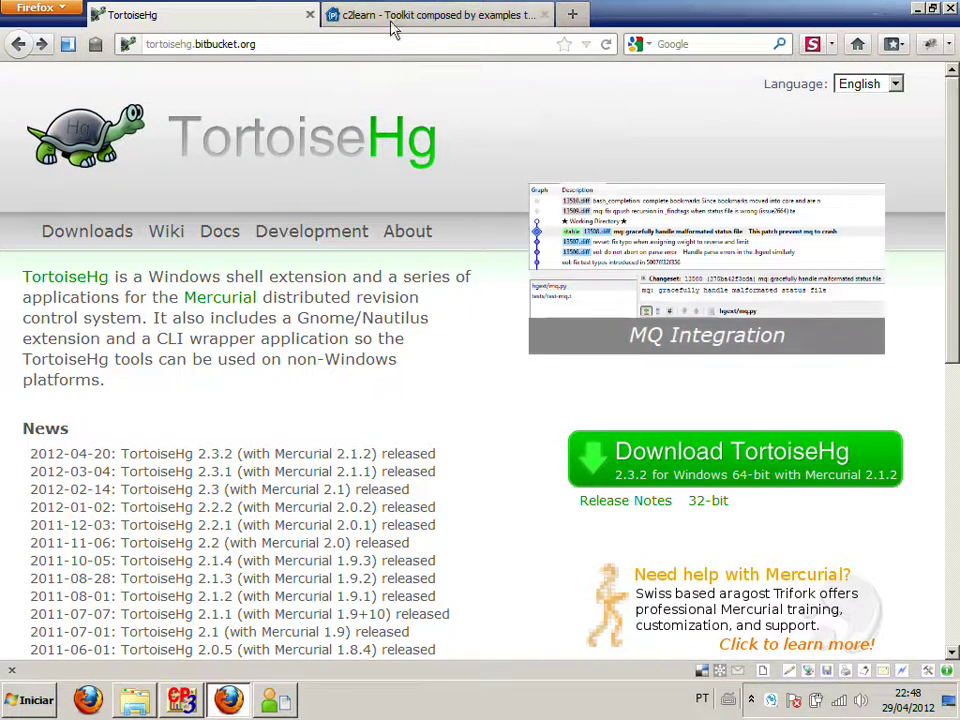
left_click(393, 30)
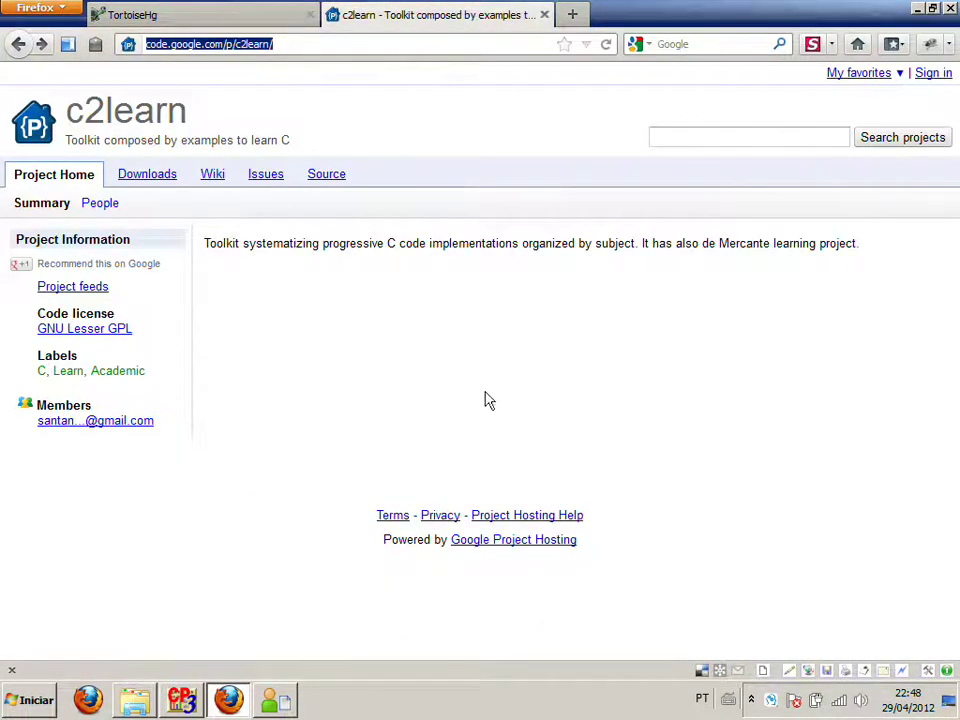
left_click(182, 699)
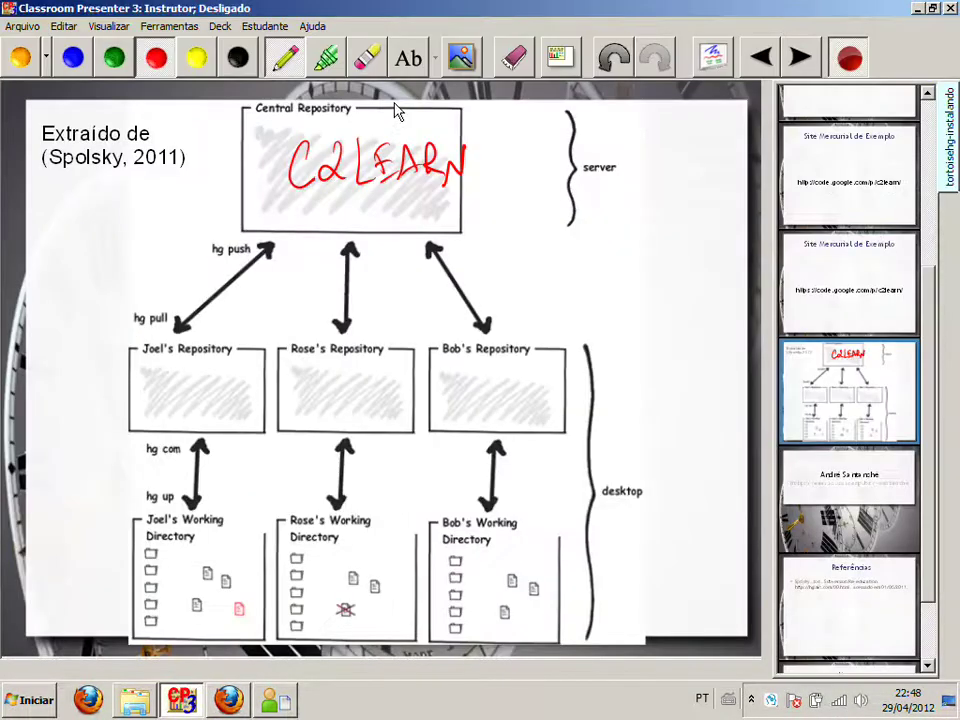
left_click(838, 175)
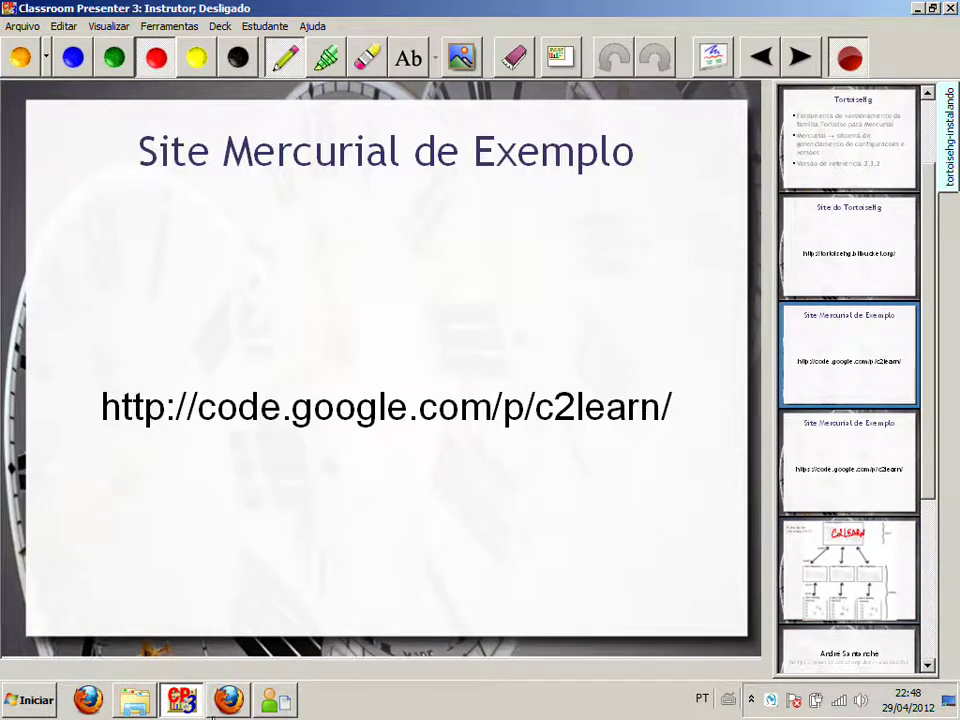
Browse the source of the c2learn project in Firefox and expand its directory tree down to the pt folder
left_click(228, 700)
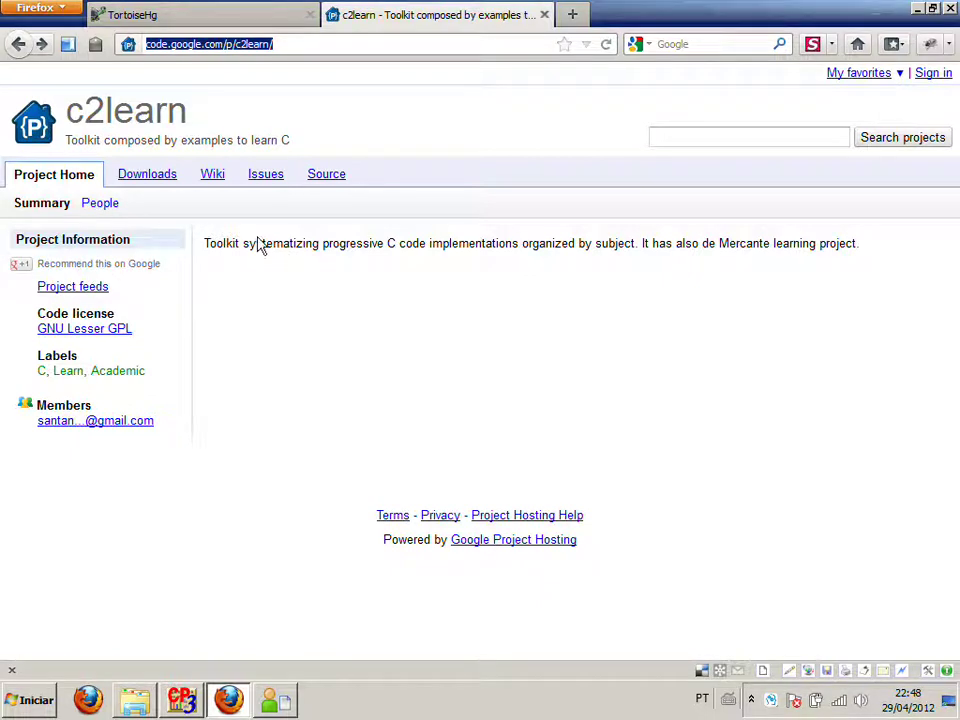
left_click(322, 183)
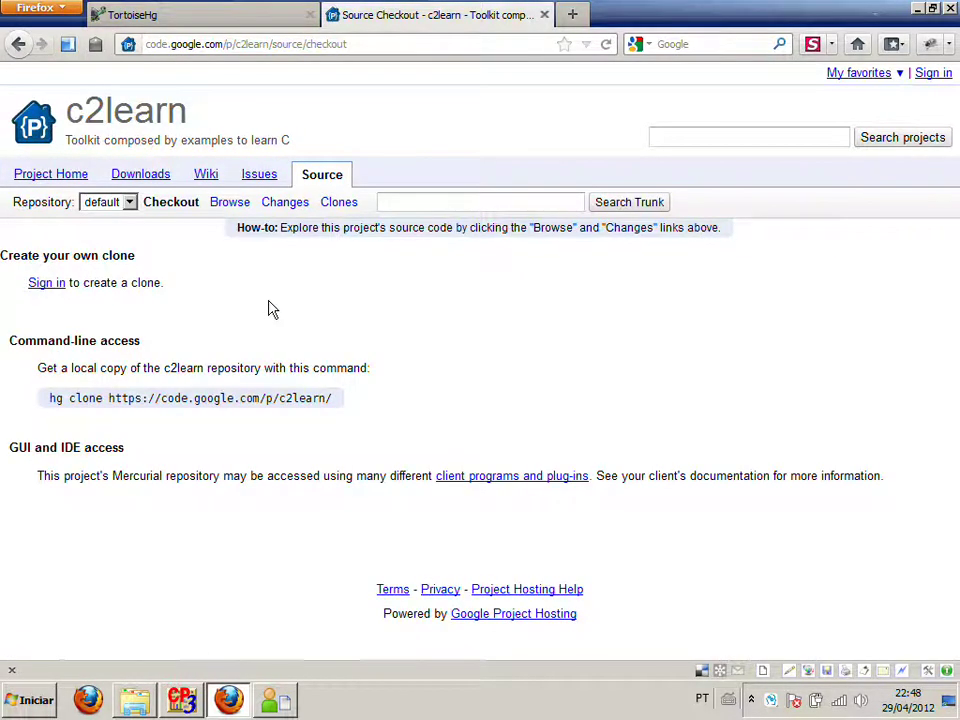
left_click(227, 209)
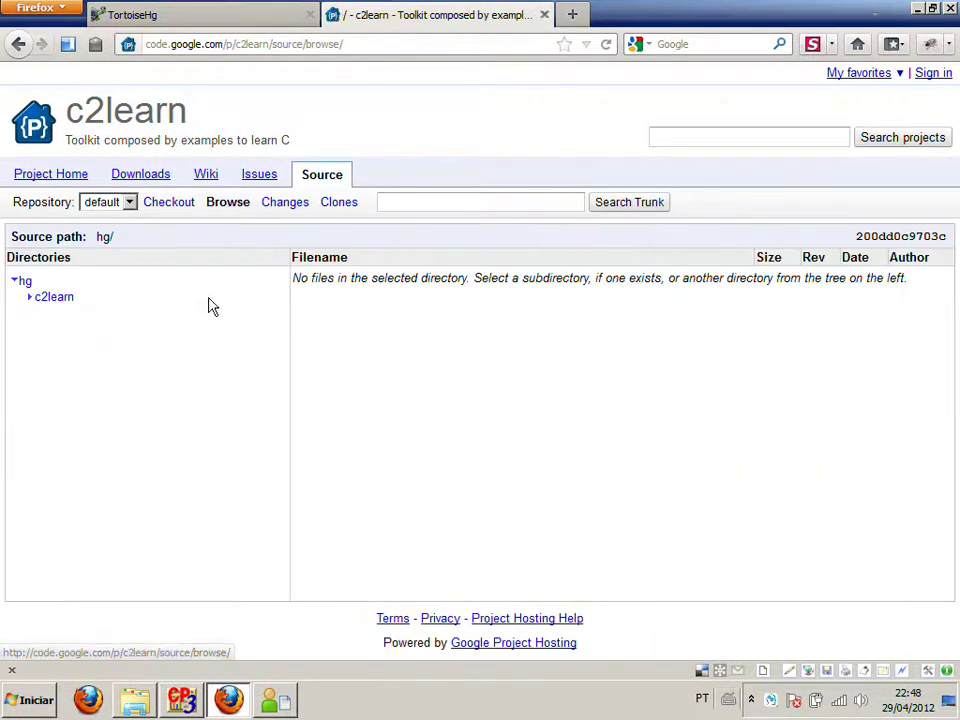
left_click(30, 298)
left_click(46, 313)
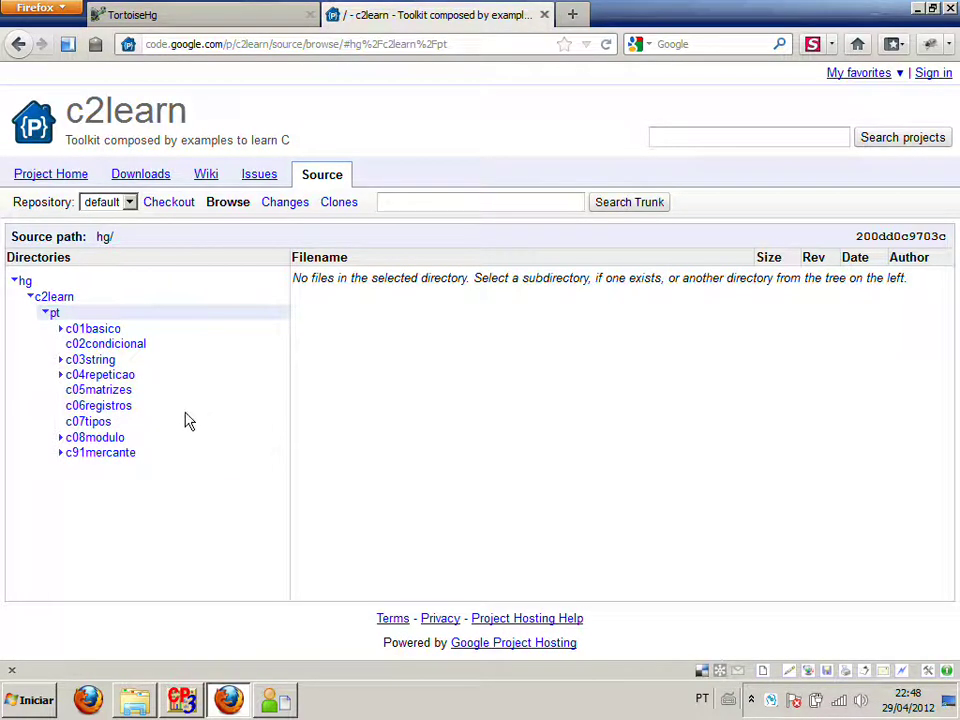
Examine the s01es files under c01basico and the c91mercante folder, and collapse the pt directory
left_click(61, 333)
left_click(87, 362)
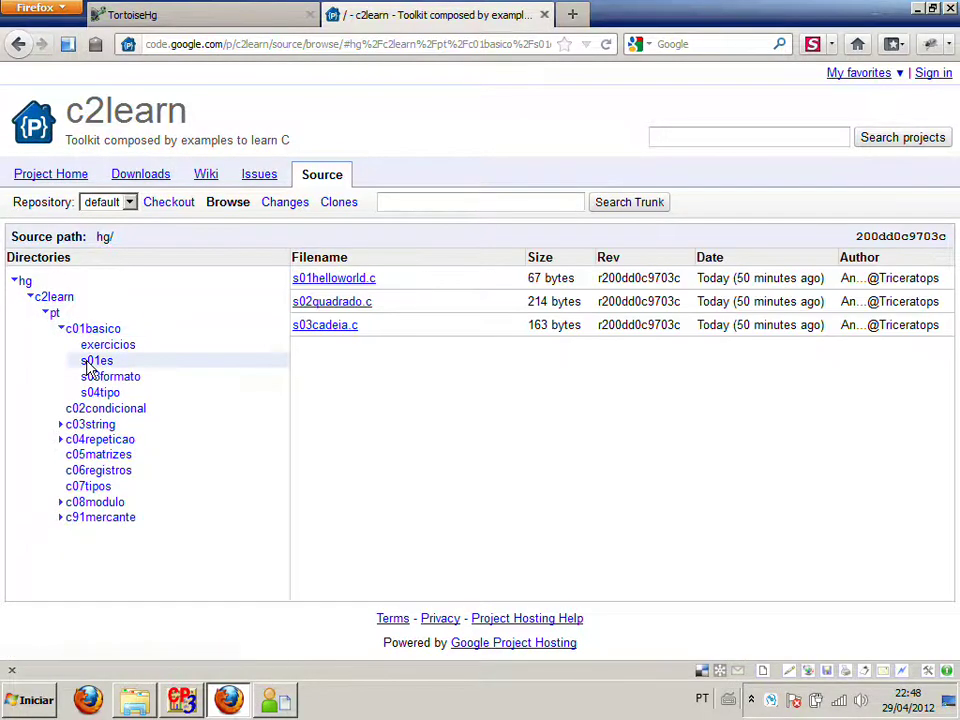
left_click(60, 331)
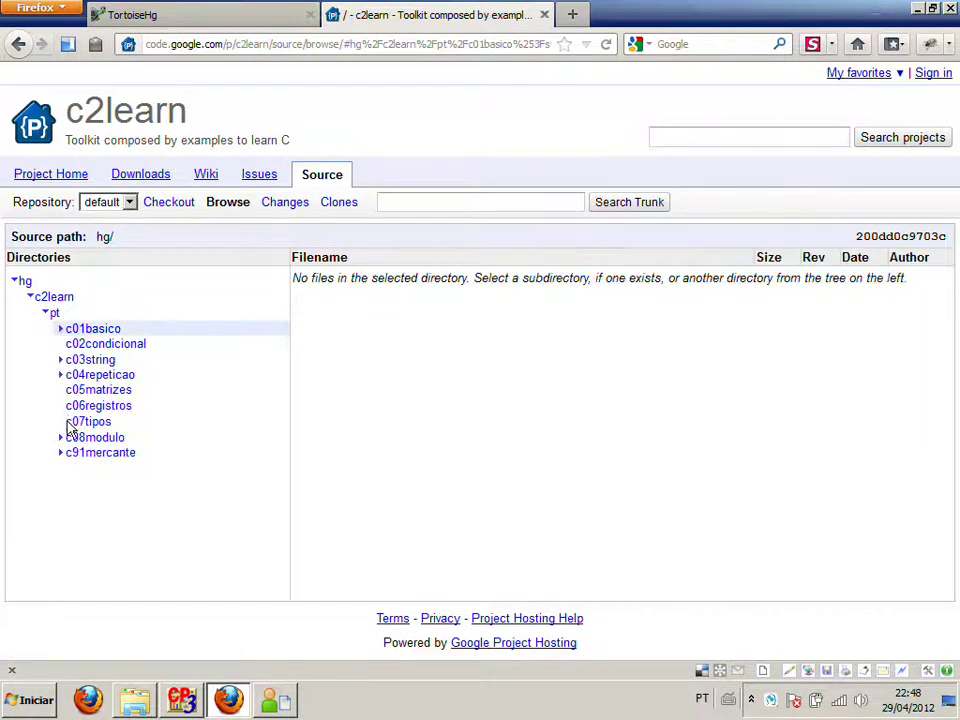
left_click(60, 454)
left_click(60, 453)
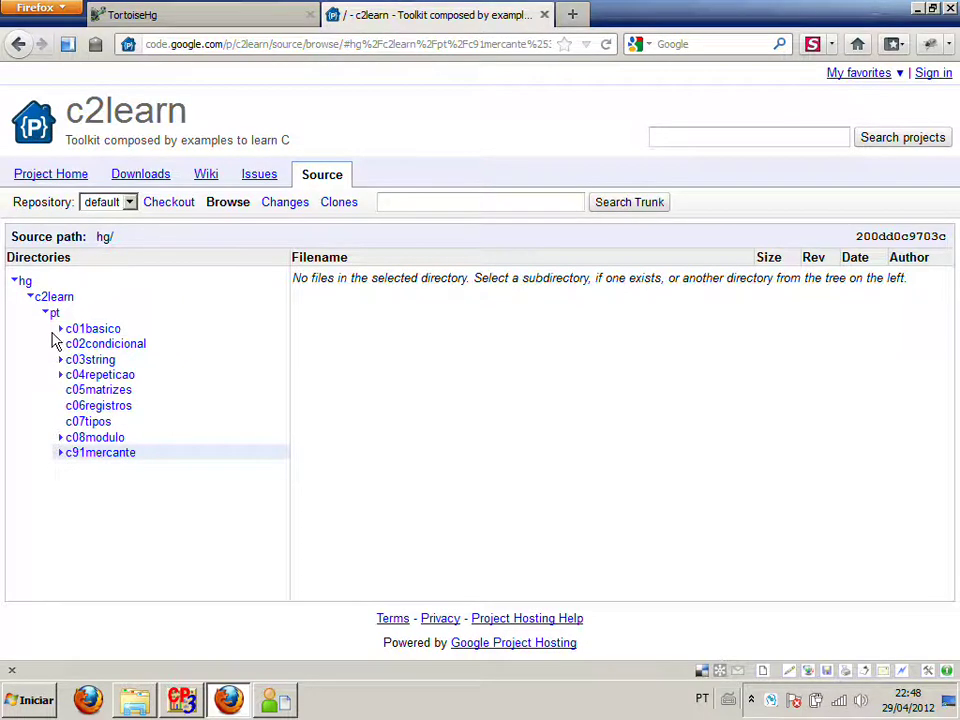
left_click(45, 313)
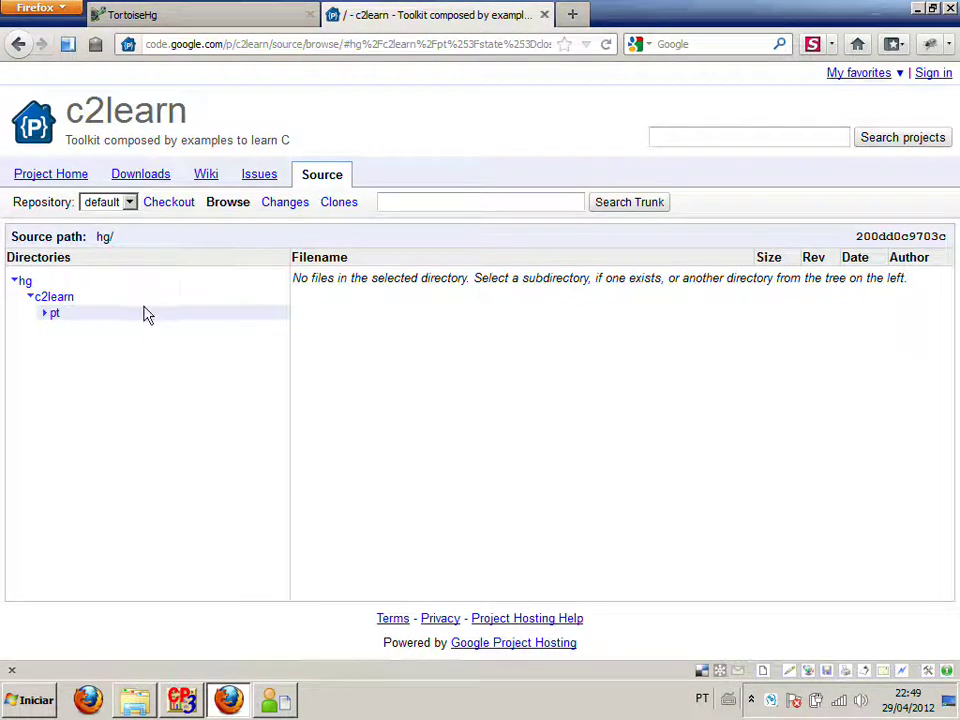
Circle the Central Repository box in red on the diagram slide in Classroom Presenter and set the pen colour to green
key("alt+Tab")
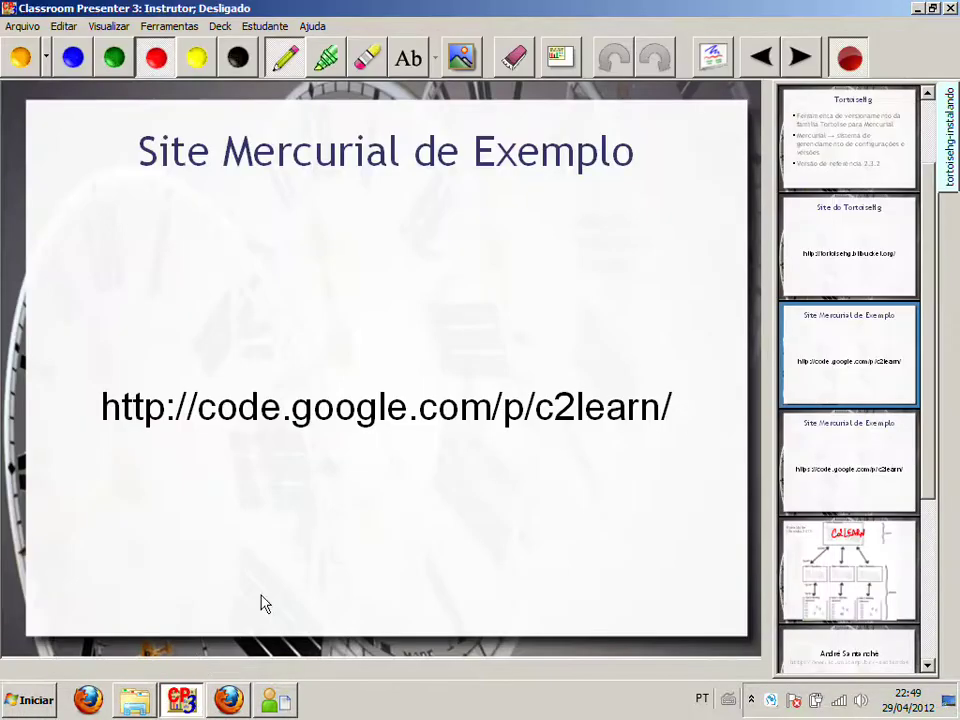
left_click(848, 562)
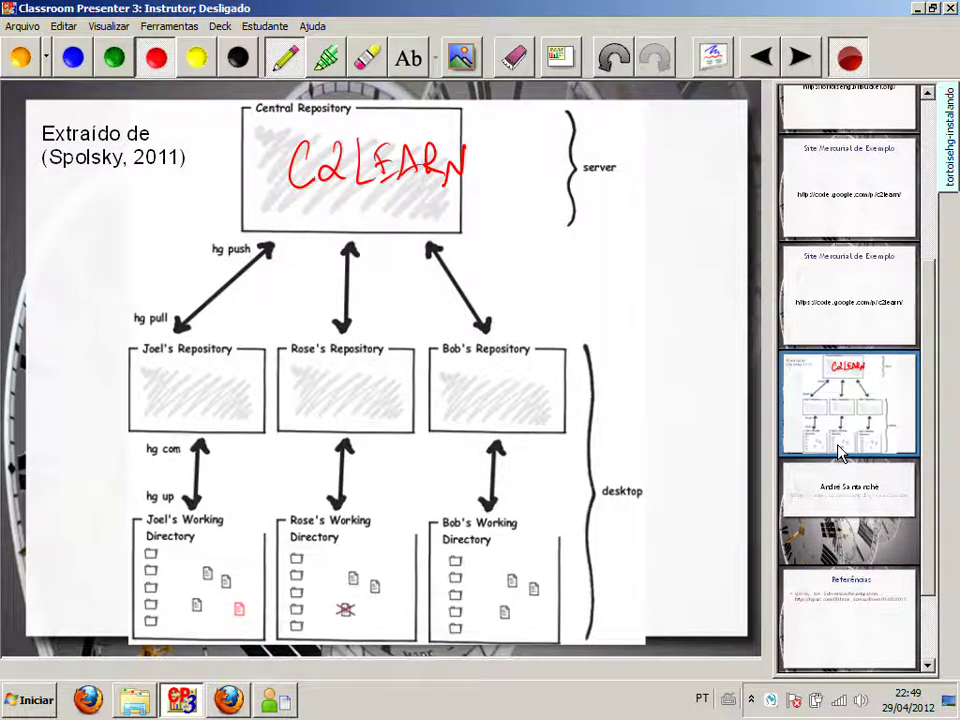
mouse_move(475, 210)
left_mouse_down()
mouse_move(470, 142)
mouse_move(262, 122)
mouse_move(470, 235)
mouse_move(508, 172)
left_mouse_up()
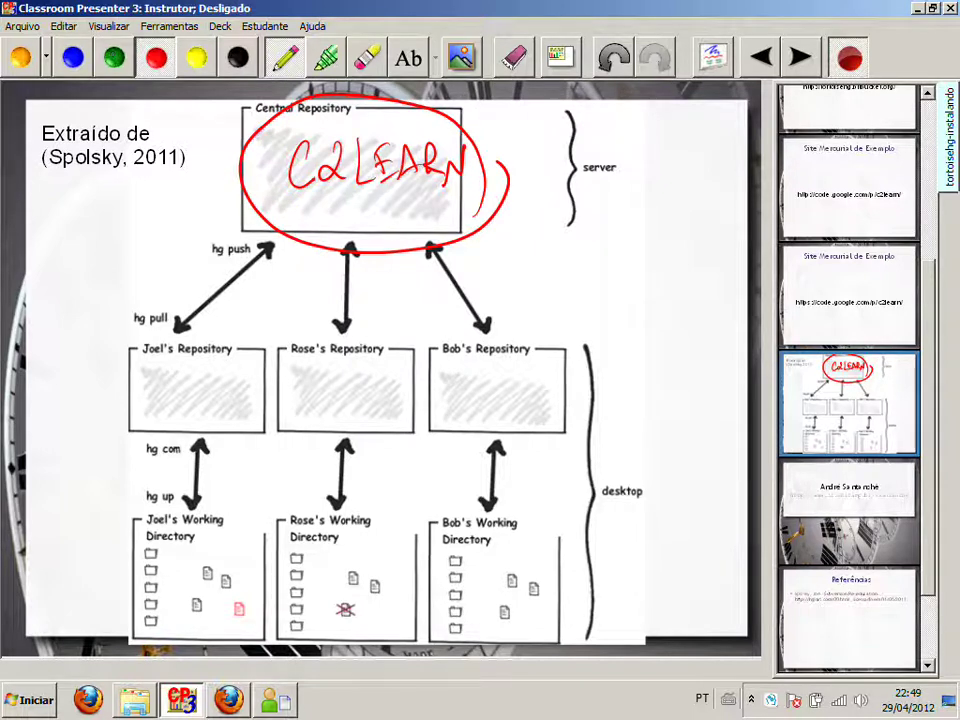
left_click(114, 57)
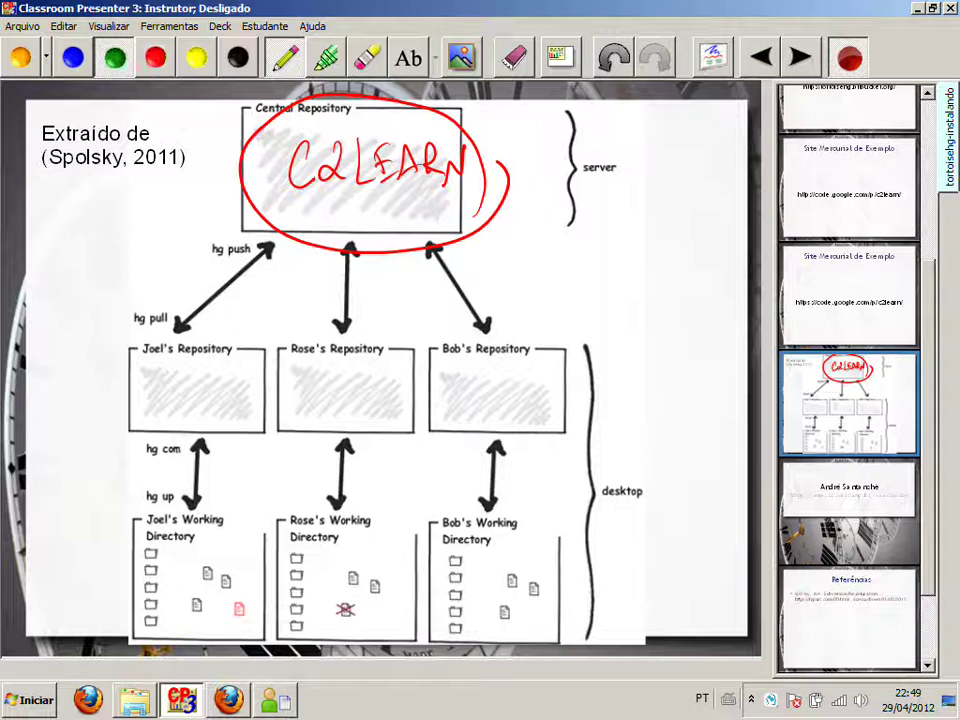